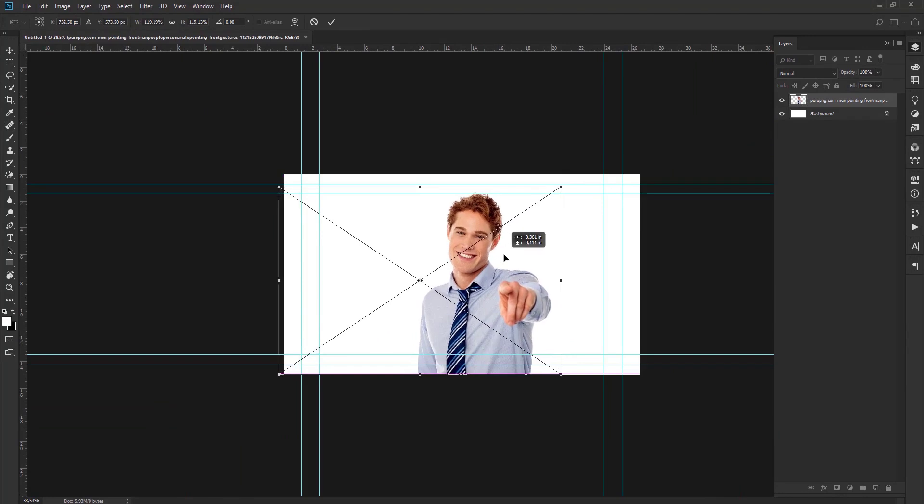
# Commit the placement of the pointing man cutout and add a new empty layer above it.
pyautogui.press('b')
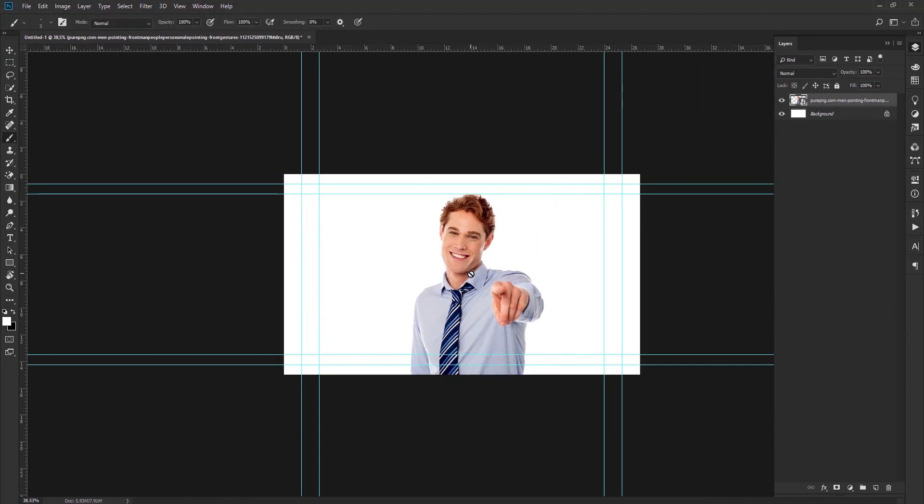
pyautogui.press('v')
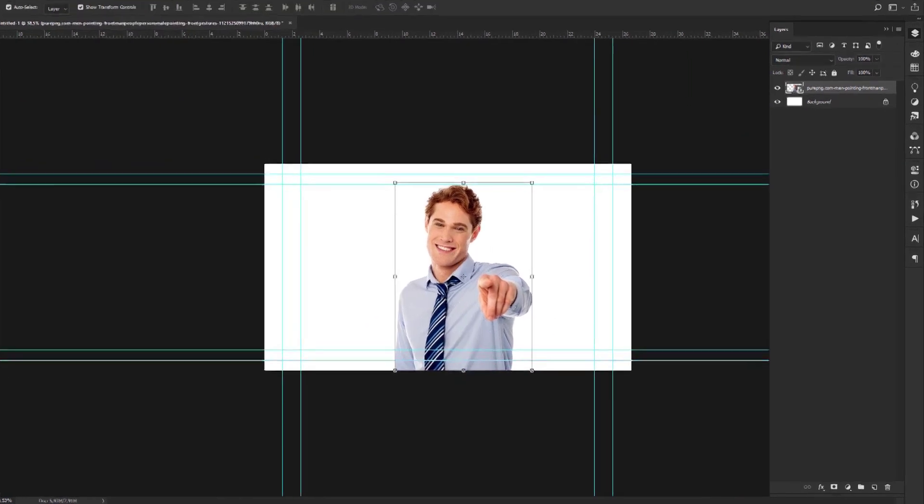
pyautogui.click(875, 488)
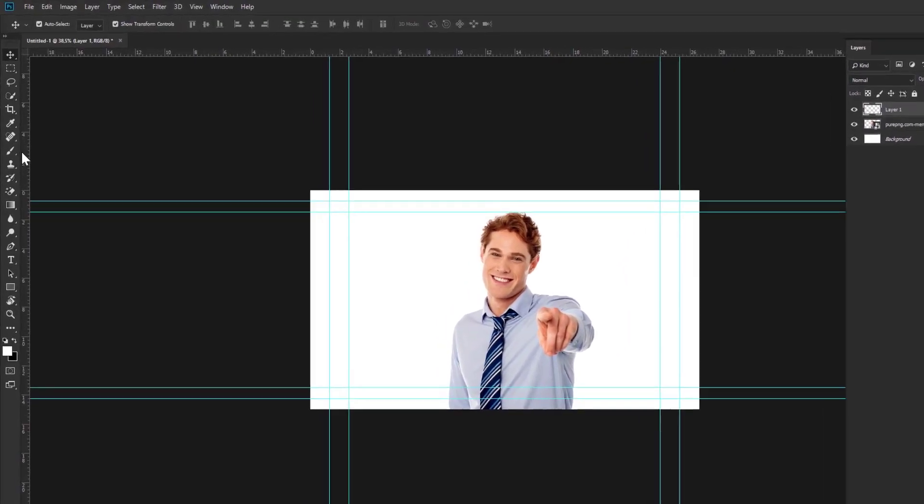
# Set up the Hard Round brush with a size of 4 px and 42% smoothing.
pyautogui.rightClick(21, 154)
pyautogui.rightClick(452, 282)
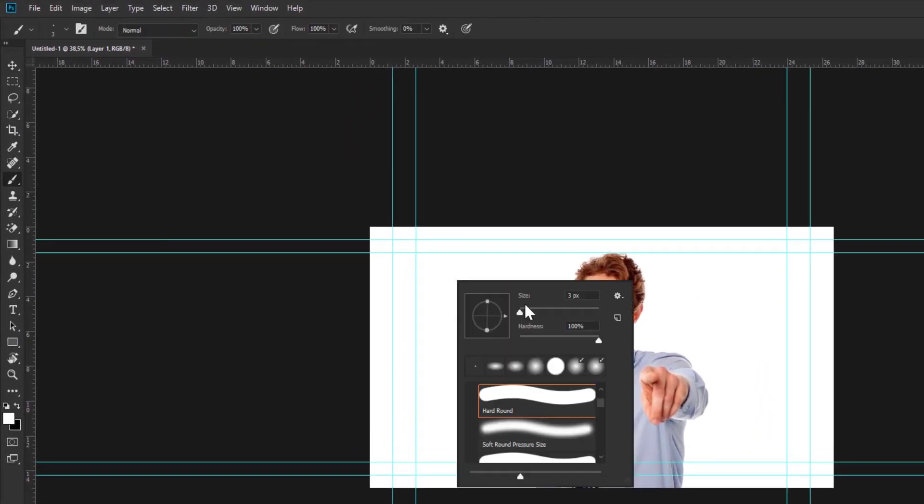
pyautogui.click(576, 295)
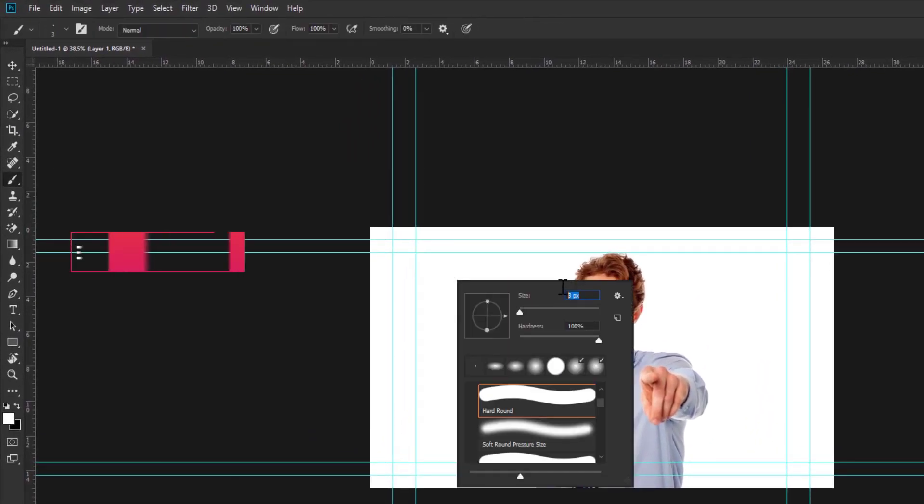
pyautogui.write('4')
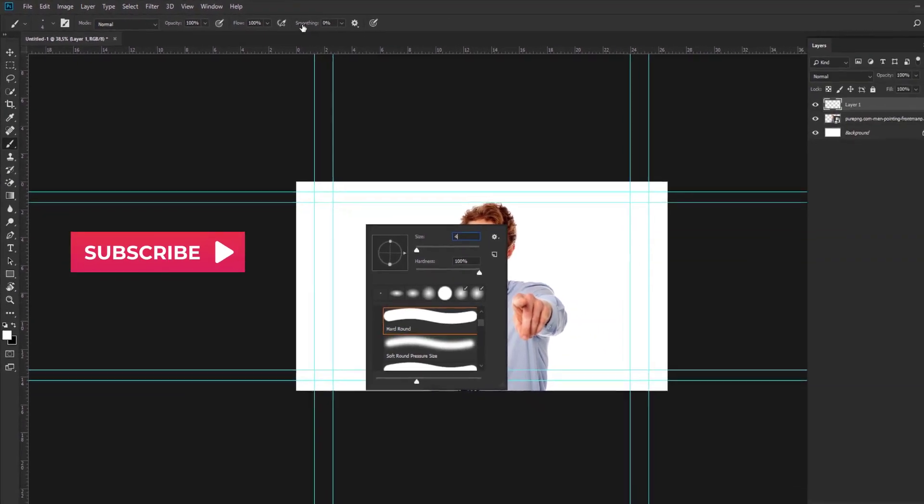
pyautogui.click(303, 24)
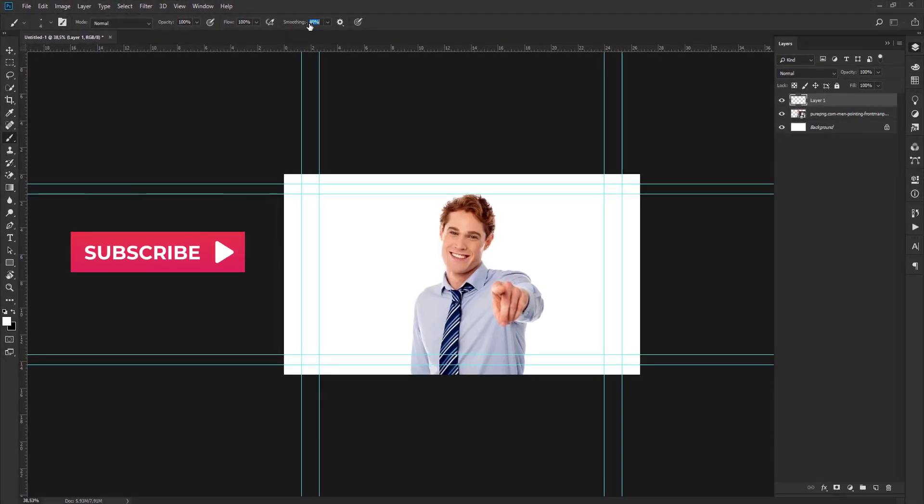
# Trace a white line along the neck edge of the collar half on the pointing-arm side, down to the tie knot.
pyautogui.scroll(5, 485, 207)
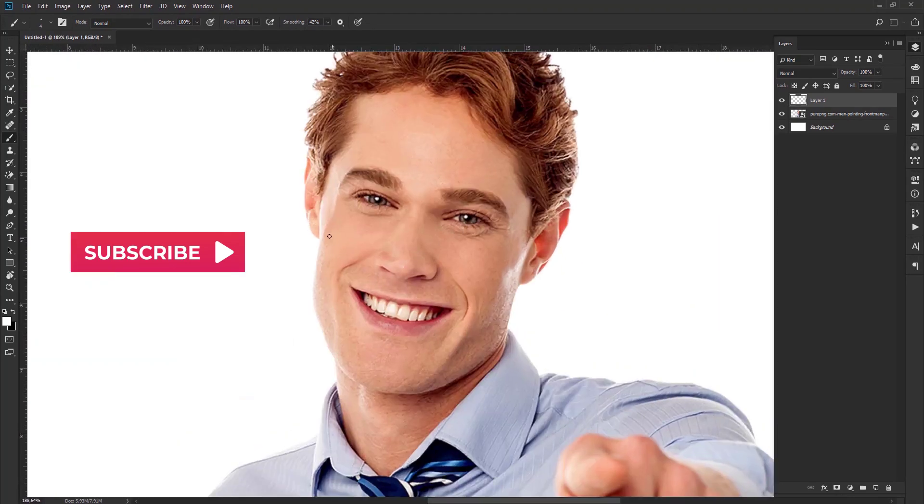
pyautogui.scroll(-5, 318, 230)
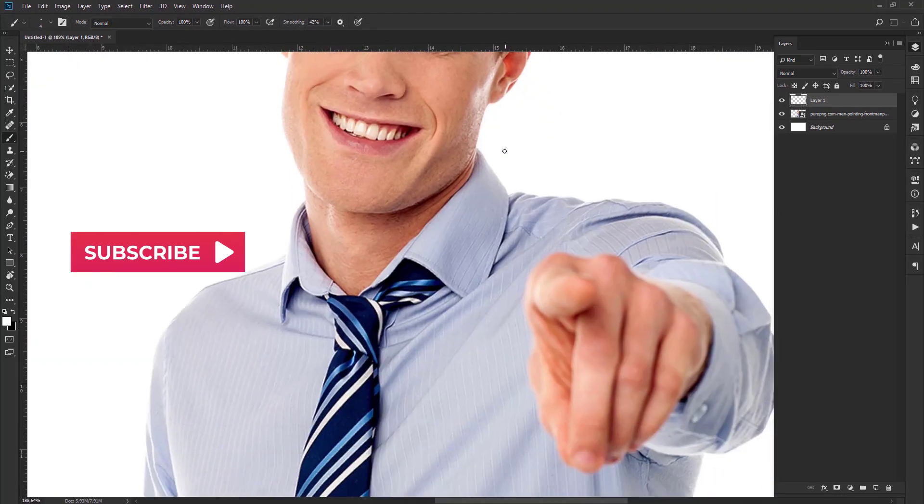
pyautogui.scroll(3, 467, 153)
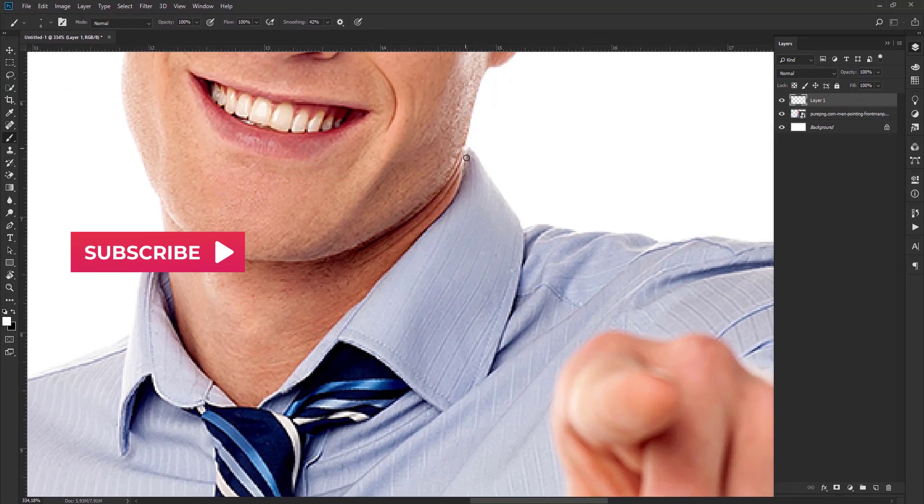
pyautogui.moveTo(467, 158)
pyautogui.mouseDown()
pyautogui.moveTo(464, 183)
pyautogui.moveTo(424, 236)
pyautogui.moveTo(305, 358)
pyautogui.mouseUp()
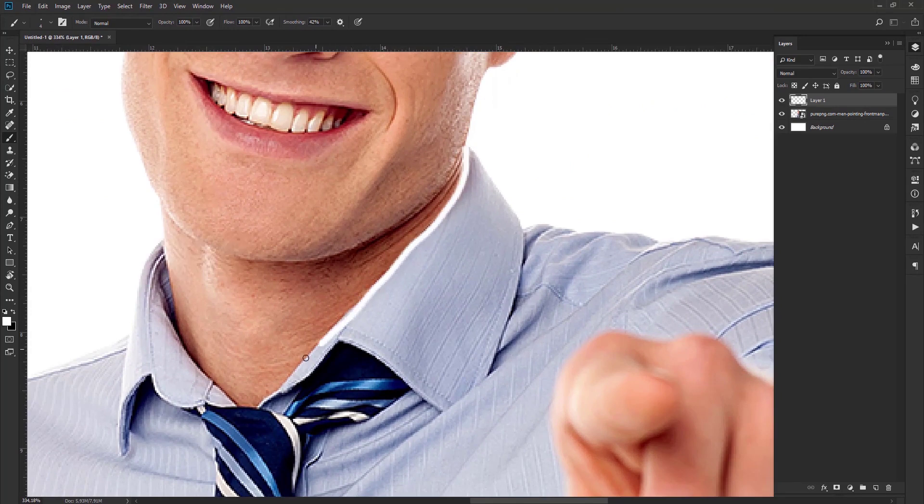
pyautogui.moveTo(272, 400)
pyautogui.mouseDown()
pyautogui.moveTo(252, 423)
pyautogui.moveTo(338, 339)
pyautogui.mouseUp()
pyautogui.scroll(1, 264, 429)
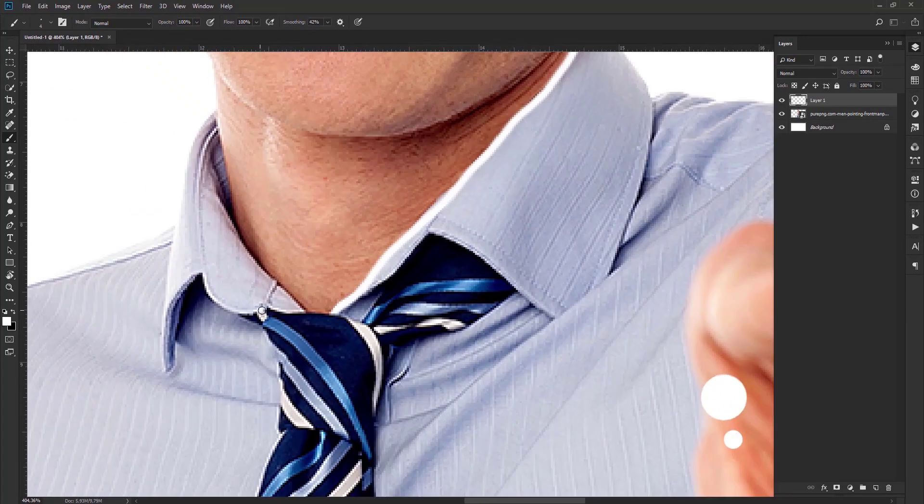
# Outline the opposite collar half in white along its neck edge, outer edge and pointed tip, back to the tie knot.
pyautogui.moveTo(262, 311)
pyautogui.mouseDown()
pyautogui.moveTo(335, 312)
pyautogui.moveTo(286, 298)
pyautogui.moveTo(237, 239)
pyautogui.moveTo(222, 200)
pyautogui.moveTo(229, 167)
pyautogui.moveTo(220, 140)
pyautogui.mouseUp()
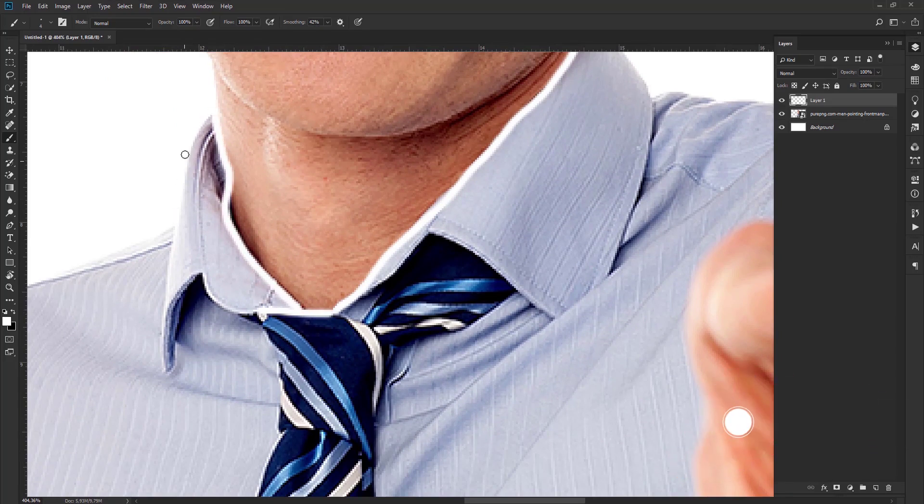
pyautogui.moveTo(173, 236)
pyautogui.mouseDown()
pyautogui.moveTo(165, 370)
pyautogui.moveTo(203, 276)
pyautogui.mouseUp()
pyautogui.moveTo(215, 310); pyautogui.dragTo(263, 317)
# Finish the white outline of the pointing-side collar half along its lower edge over the tie, its tip and its outer edge.
pyautogui.scroll(-2, 262, 317)
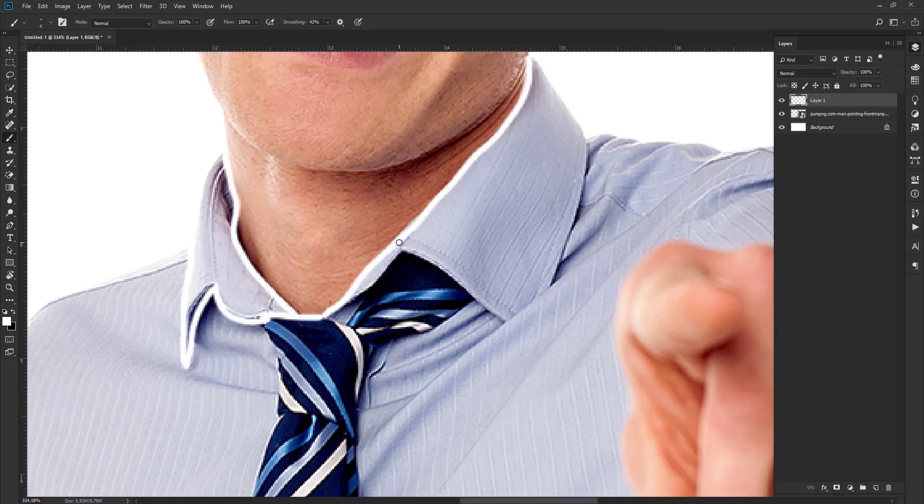
pyautogui.moveTo(439, 269); pyautogui.dragTo(490, 316)
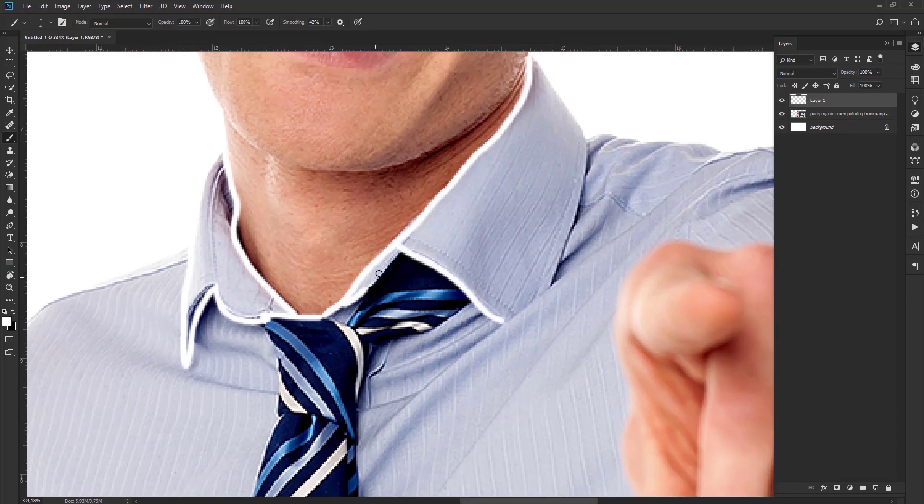
pyautogui.moveTo(379, 274); pyautogui.dragTo(339, 327)
pyautogui.scroll(-2, 329, 316)
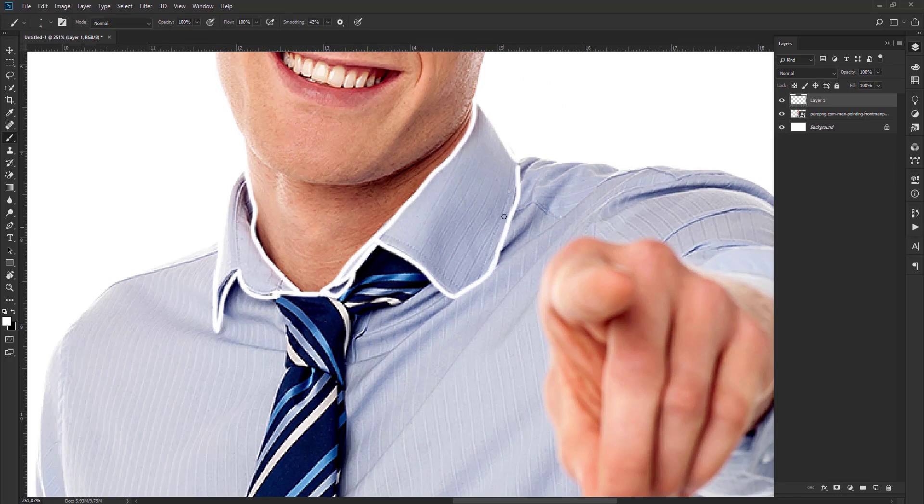
pyautogui.scroll(-1, 504, 217)
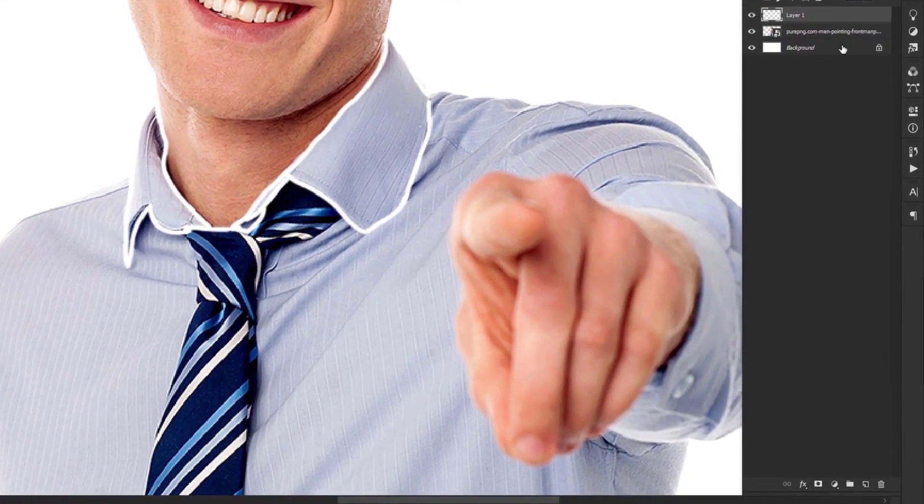
# Add a #535353 solid color fill layer directly above the Background layer and reselect Layer 1.
pyautogui.click(856, 127)
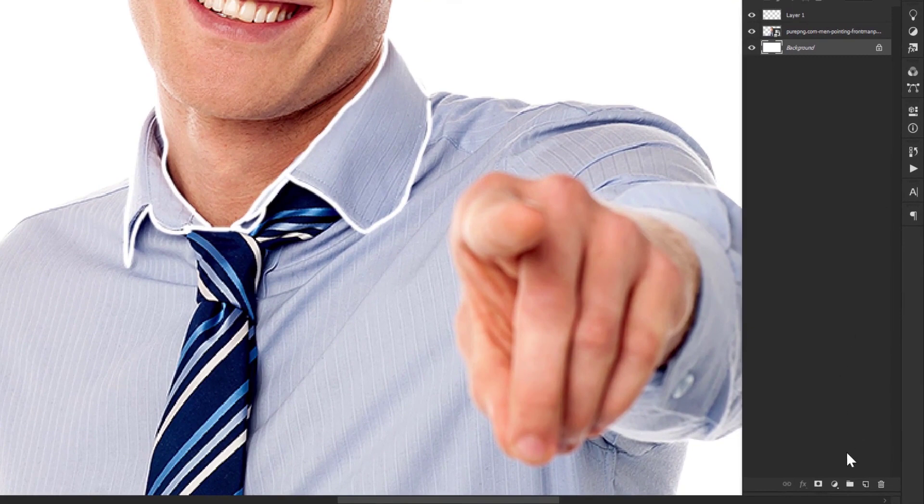
pyautogui.click(836, 485)
pyautogui.click(823, 273)
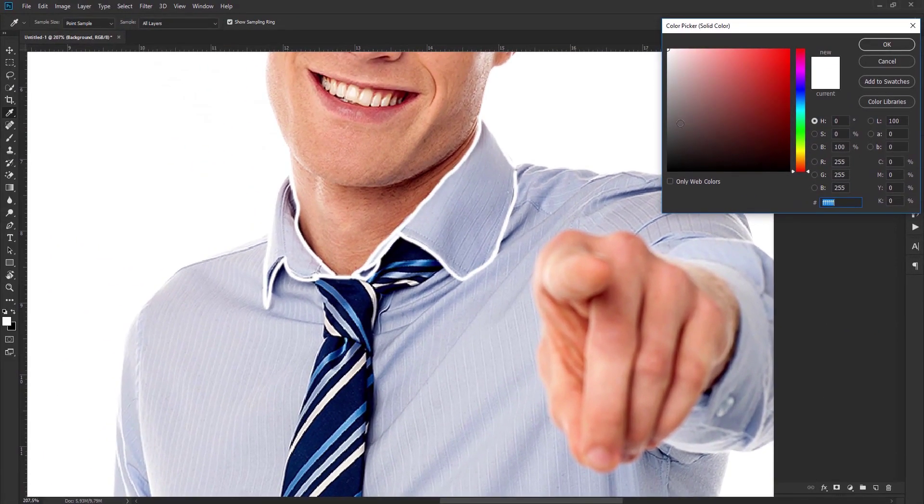
pyautogui.moveTo(624, 29); pyautogui.dragTo(597, 62)
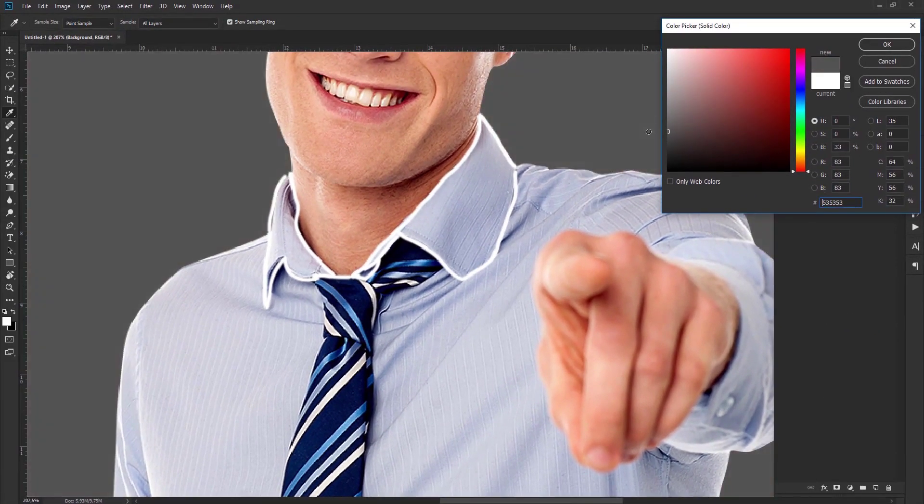
pyautogui.press('Return')
pyautogui.click(826, 103)
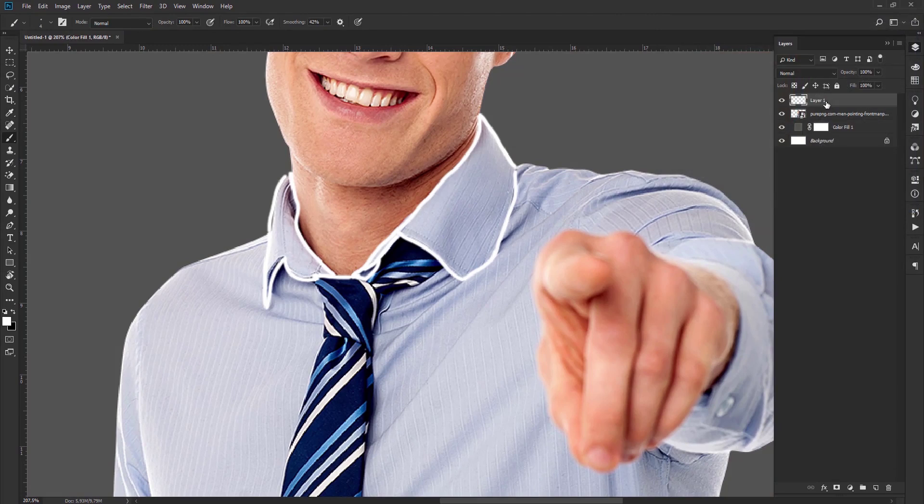
# Lower the brush smoothing to 18% and trace the pointing arm's shoulder and sleeve in white, from the collar to the cuff's underside.
pyautogui.scroll(3, 517, 168)
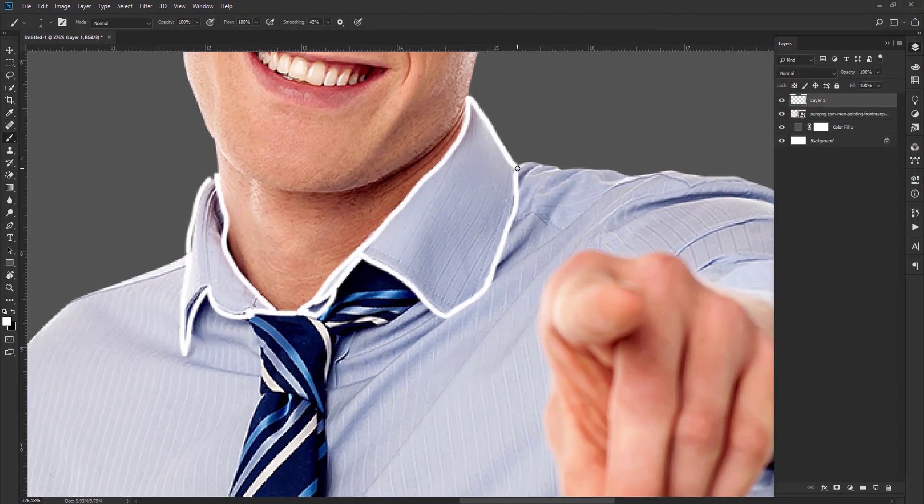
pyautogui.scroll(-1, 516, 167)
pyautogui.moveTo(518, 167); pyautogui.dragTo(385, 173)
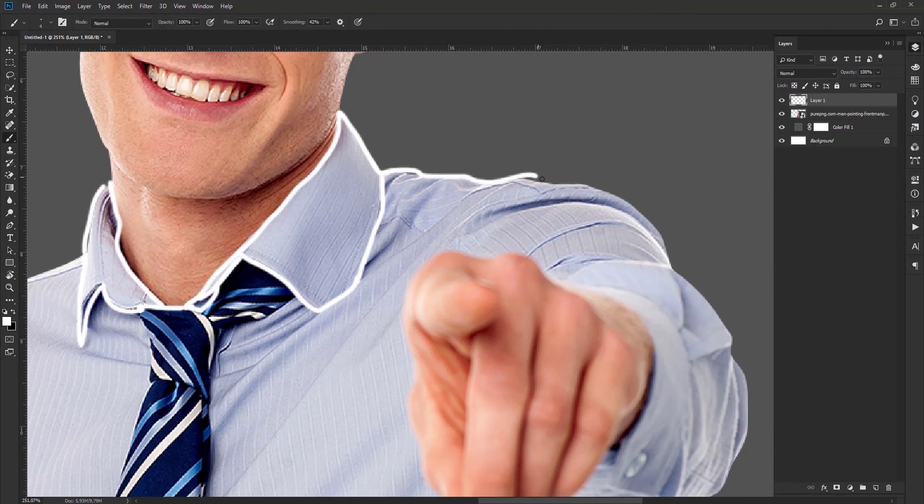
pyautogui.moveTo(542, 179); pyautogui.dragTo(553, 181)
pyautogui.hotkey('ctrl', 'z')
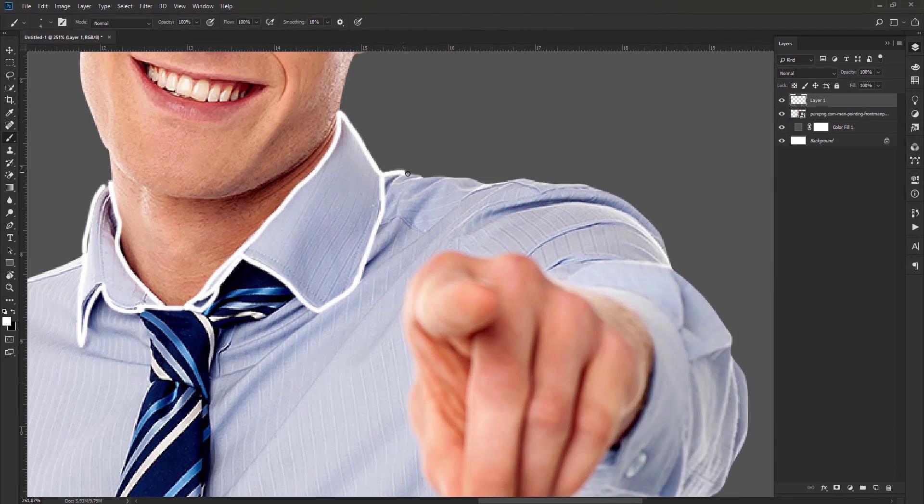
pyautogui.moveTo(472, 177); pyautogui.dragTo(555, 186)
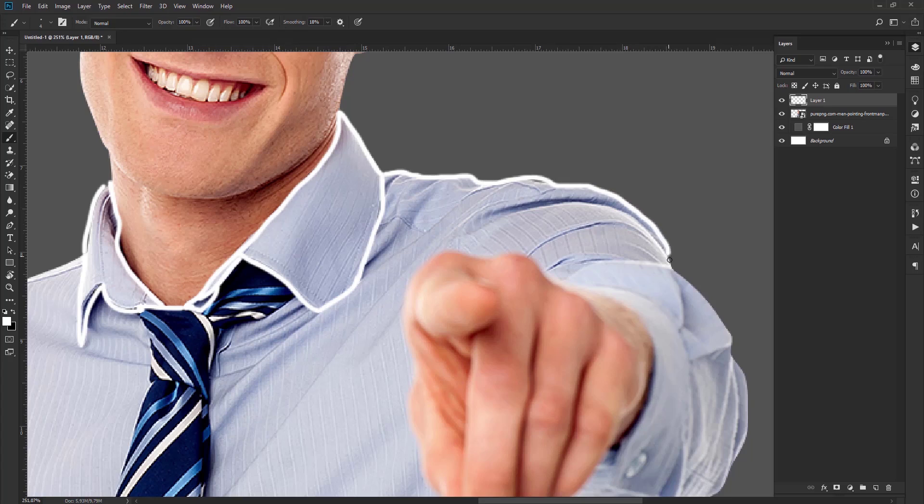
pyautogui.moveTo(669, 260); pyautogui.dragTo(397, 121)
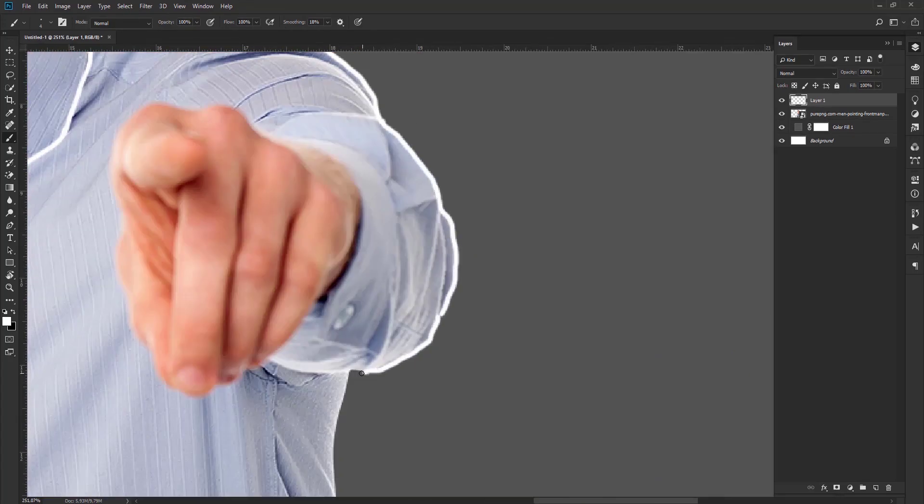
# Continue the white outline below the pointing arm, along the torso's side to the canvas's bottom edge.
pyautogui.scroll(-1, 361, 373)
pyautogui.moveTo(362, 373)
pyautogui.mouseDown()
pyautogui.moveTo(392, 274)
pyautogui.moveTo(423, 229)
pyautogui.mouseUp()
pyautogui.moveTo(410, 291)
pyautogui.mouseDown()
pyautogui.moveTo(405, 409)
pyautogui.moveTo(399, 194)
pyautogui.mouseUp()
pyautogui.scroll(-3, 389, 290)
# Trace a white line along the other shoulder, from the collar's outer edge down to the upper arm.
pyautogui.moveTo(388, 289); pyautogui.dragTo(673, 292)
pyautogui.scroll(3, 283, 266)
pyautogui.scroll(1, 282, 266)
pyautogui.moveTo(282, 266); pyautogui.dragTo(505, 342)
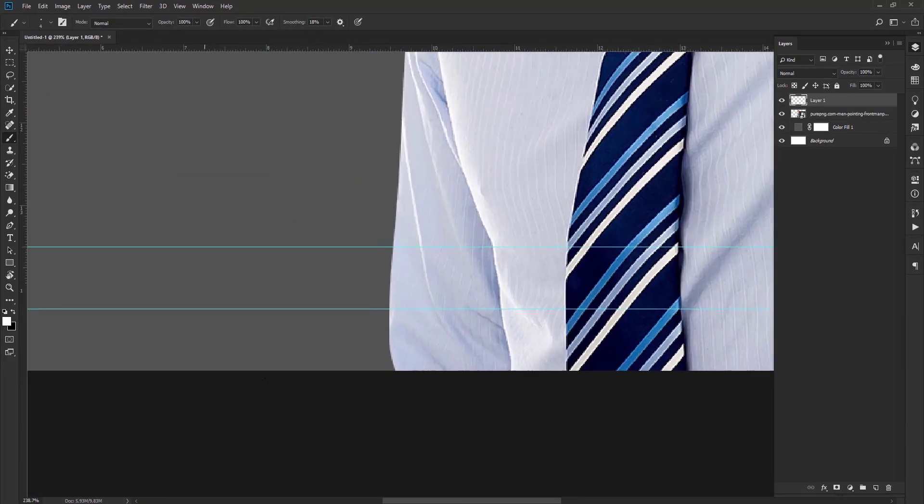
pyautogui.scroll(3, 510, 298)
pyautogui.moveTo(390, 380); pyautogui.dragTo(367, 398)
pyautogui.scroll(-3, 346, 356)
pyautogui.moveTo(379, 293); pyautogui.dragTo(474, 262)
pyautogui.scroll(2, 474, 261)
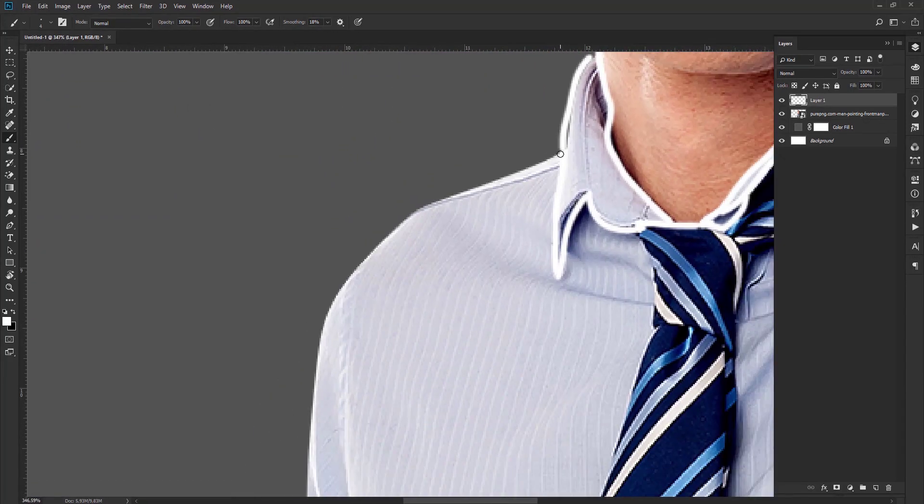
pyautogui.moveTo(556, 153)
pyautogui.mouseDown()
pyautogui.moveTo(440, 198)
pyautogui.moveTo(383, 242)
pyautogui.moveTo(337, 293)
pyautogui.moveTo(322, 340)
pyautogui.mouseUp()
pyautogui.moveTo(362, 272); pyautogui.dragTo(409, 63)
# Continue the white outline down the outer edge of the lowered arm's sleeve to the canvas's bottom edge.
pyautogui.moveTo(386, 81); pyautogui.dragTo(369, 288)
pyautogui.scroll(-1, 369, 289)
pyautogui.moveTo(371, 400); pyautogui.dragTo(429, 233)
pyautogui.moveTo(426, 119)
pyautogui.mouseDown()
pyautogui.moveTo(410, 445)
pyautogui.moveTo(367, 282)
pyautogui.mouseUp()
pyautogui.scroll(-2, 367, 282)
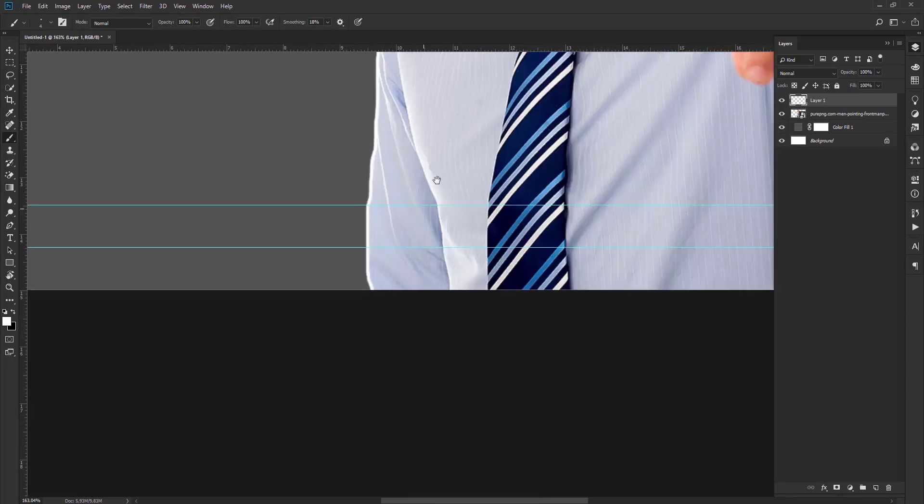
pyautogui.moveTo(434, 179); pyautogui.dragTo(476, 326)
pyautogui.hotkey('ctrl', 'z')
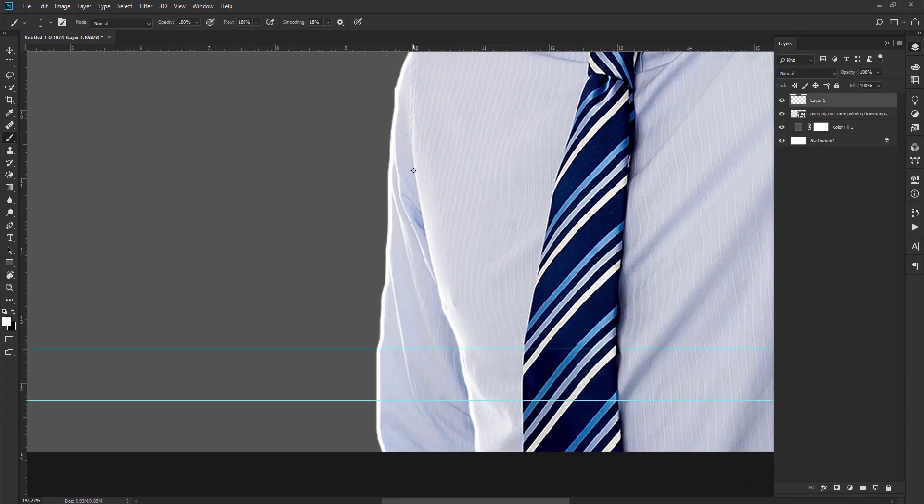
# Set the brush size to 3 px and add a new empty layer above Layer 1.
pyautogui.scroll(-2, 437, 283)
pyautogui.scroll(3, 413, 140)
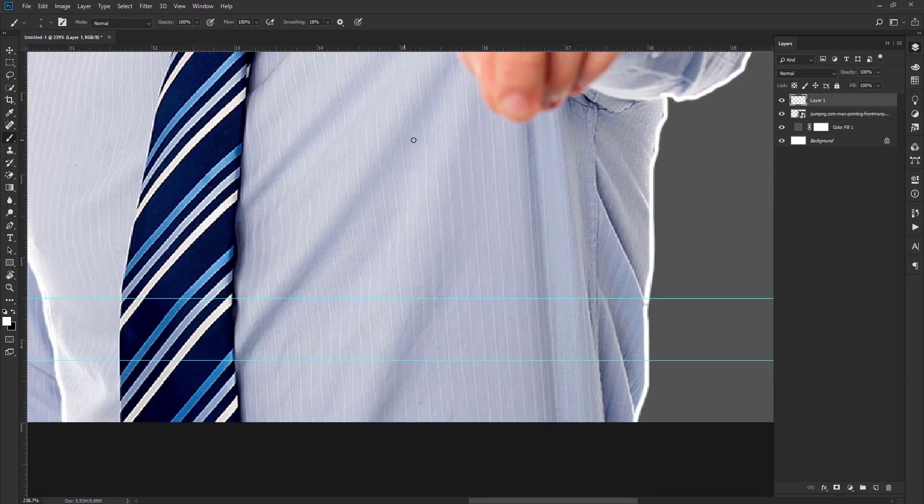
pyautogui.rightClick(417, 126)
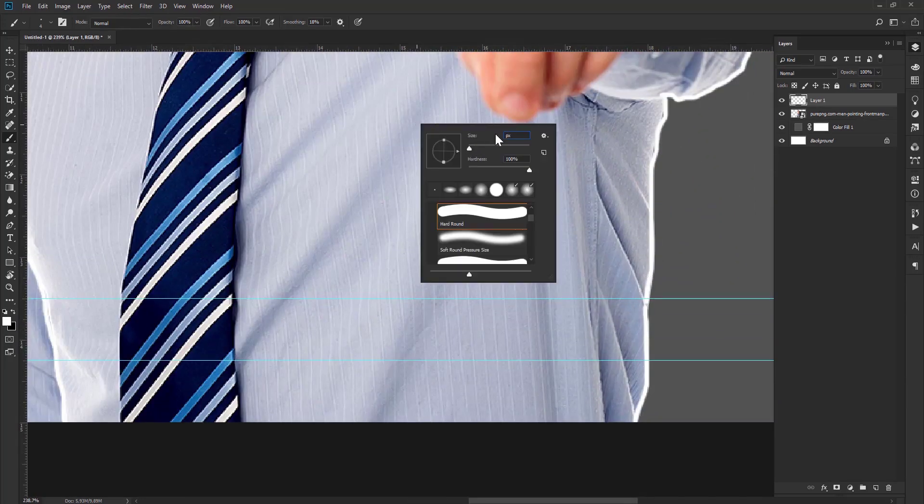
pyautogui.write('5')
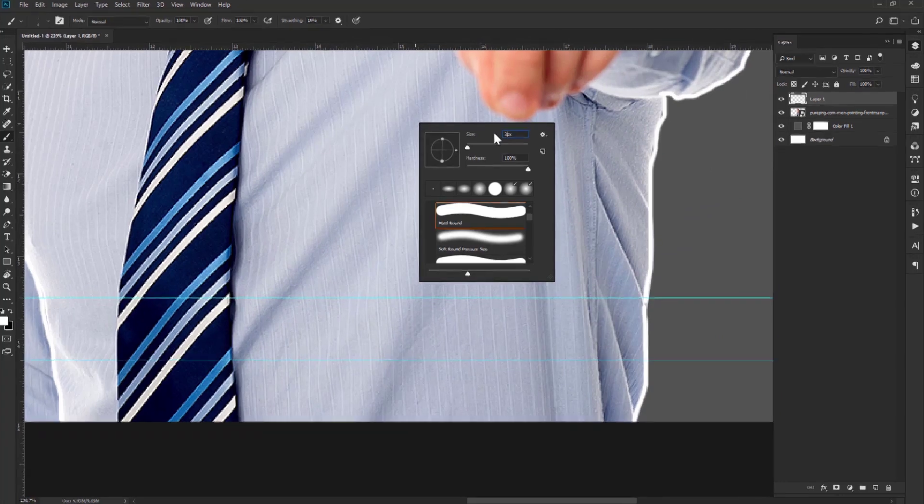
pyautogui.press('Return')
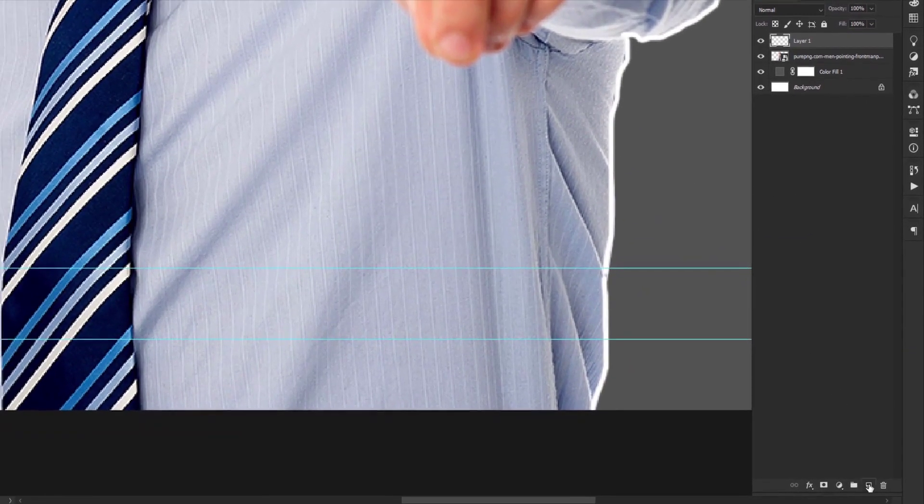
pyautogui.hotkey('ctrl', 'shift', 'alt', 'n')
pyautogui.scroll(1, 606, 238)
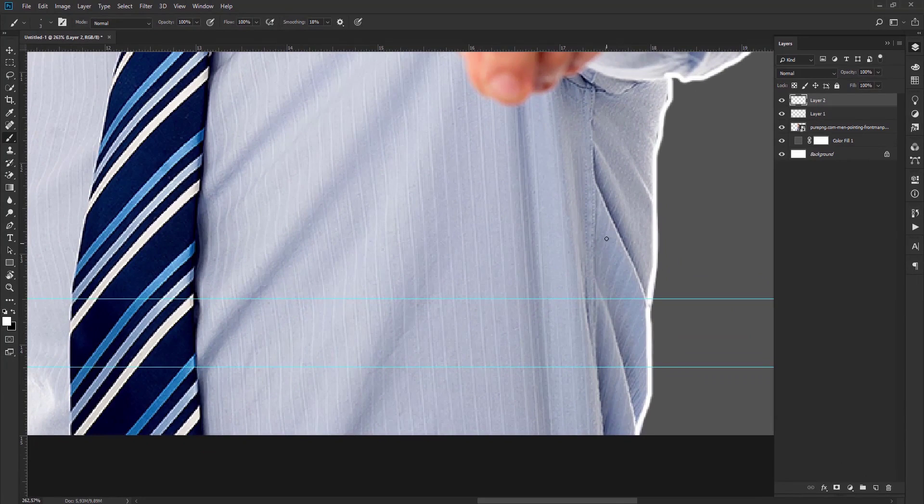
# Set the brush smoothing to 31% and draw thin white fold lines on the shirt's side beneath the pointing arm.
pyautogui.rightClick(593, 183)
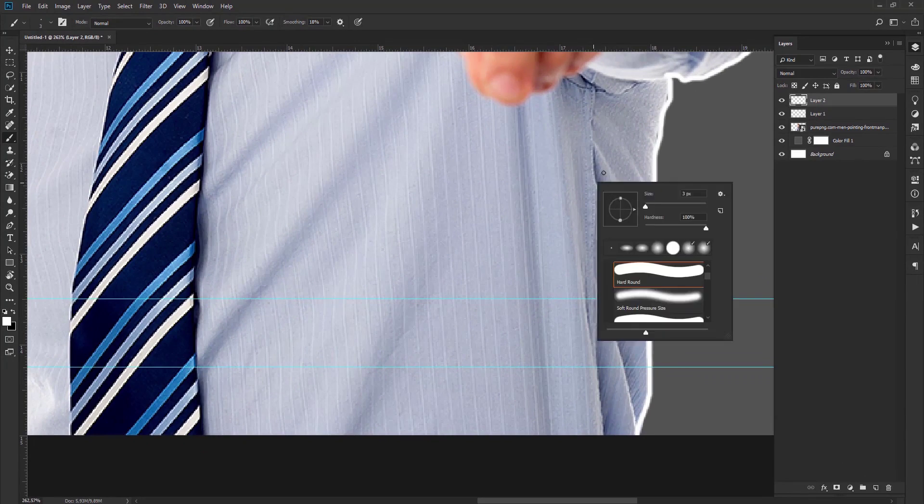
pyautogui.moveTo(295, 22); pyautogui.dragTo(301, 25)
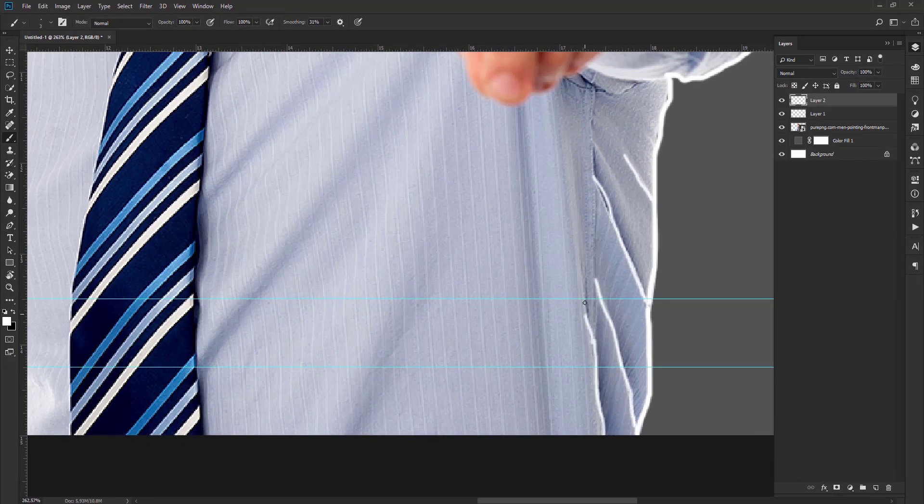
pyautogui.moveTo(585, 303); pyautogui.dragTo(583, 291)
# Draw thin white crease lines along the outer part of the pointing arm's rolled-up sleeve.
pyautogui.scroll(-1, 584, 291)
pyautogui.moveTo(592, 217); pyautogui.dragTo(533, 396)
pyautogui.moveTo(641, 209); pyautogui.dragTo(629, 270)
pyautogui.moveTo(635, 231); pyautogui.dragTo(575, 284)
pyautogui.moveTo(629, 186); pyautogui.dragTo(634, 245)
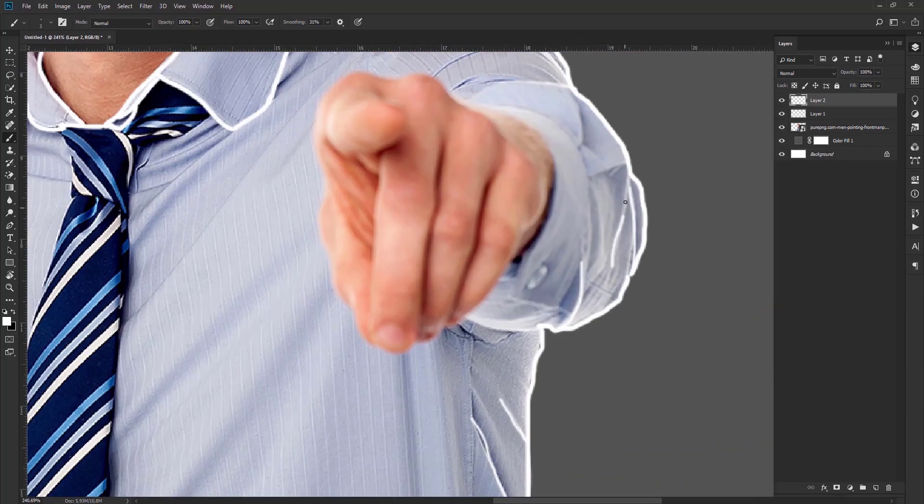
# Trace the pointing arm's cuff around the wrist and add the remaining creases in the rolled-up sleeve.
pyautogui.scroll(2, 624, 203)
pyautogui.moveTo(430, 263)
pyautogui.mouseDown()
pyautogui.moveTo(499, 289)
pyautogui.moveTo(541, 367)
pyautogui.mouseUp()
pyautogui.moveTo(542, 370); pyautogui.dragTo(526, 304)
pyautogui.moveTo(528, 413)
pyautogui.mouseDown()
pyautogui.moveTo(541, 336)
pyautogui.moveTo(534, 396)
pyautogui.mouseUp()
pyautogui.moveTo(533, 405)
pyautogui.mouseDown()
pyautogui.moveTo(579, 287)
pyautogui.moveTo(579, 259)
pyautogui.mouseUp()
pyautogui.moveTo(474, 311)
pyautogui.mouseDown()
pyautogui.moveTo(547, 334)
pyautogui.moveTo(501, 235)
pyautogui.mouseUp()
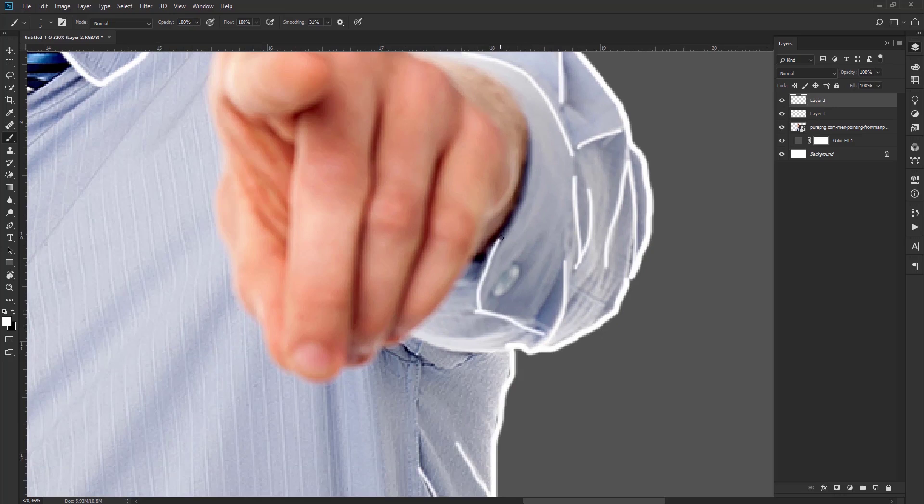
pyautogui.scroll(2, 470, 126)
pyautogui.moveTo(513, 160)
pyautogui.mouseDown()
pyautogui.moveTo(538, 208)
pyautogui.moveTo(535, 264)
pyautogui.mouseUp()
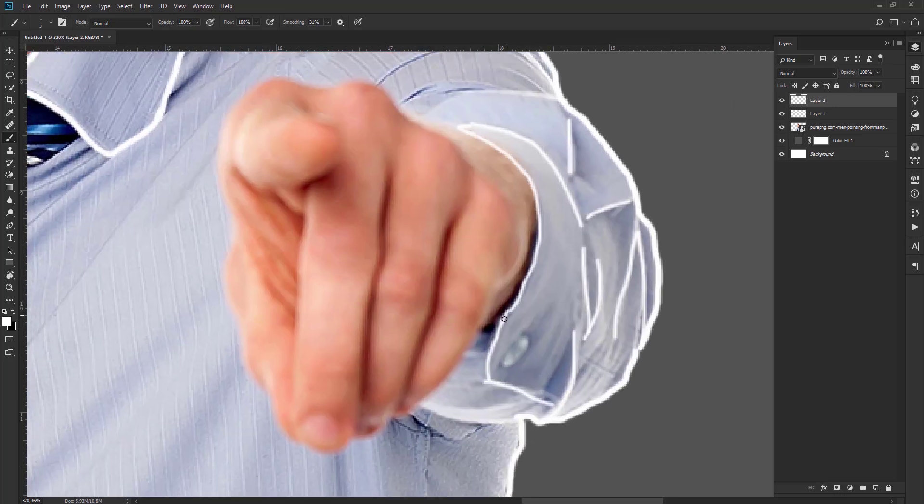
# Draw the cuff button and trace a white outline around the whole pointing hand, redoing the faulty stroke.
pyautogui.scroll(-3, 496, 332)
pyautogui.scroll(2, 496, 333)
pyautogui.moveTo(622, 96)
pyautogui.mouseDown()
pyautogui.moveTo(565, 173)
pyautogui.moveTo(632, 192)
pyautogui.mouseUp()
pyautogui.moveTo(753, 96); pyautogui.dragTo(728, 157)
pyautogui.moveTo(705, 81)
pyautogui.mouseDown()
pyautogui.moveTo(681, 123)
pyautogui.moveTo(687, 88)
pyautogui.mouseUp()
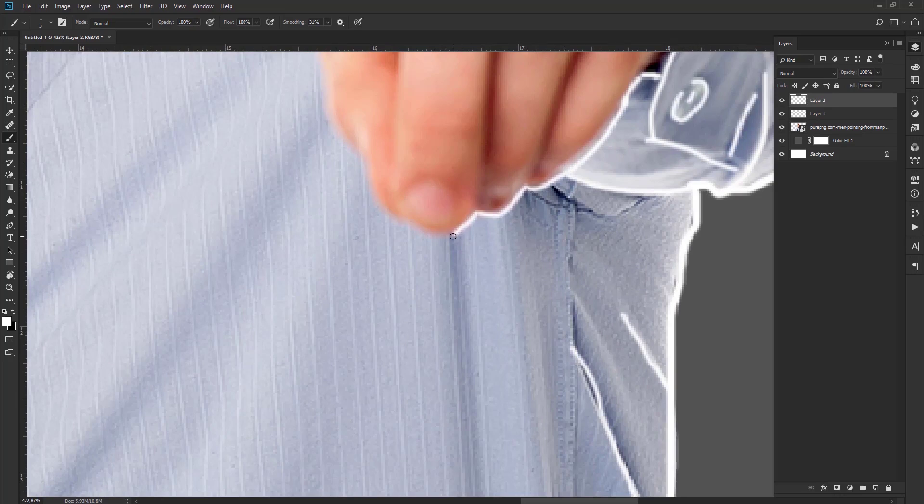
pyautogui.hotkey('ctrl', 'z')
pyautogui.moveTo(562, 179)
pyautogui.mouseDown()
pyautogui.moveTo(605, 217)
pyautogui.moveTo(522, 254)
pyautogui.moveTo(460, 260)
pyautogui.moveTo(371, 130)
pyautogui.moveTo(456, 353)
pyautogui.moveTo(437, 88)
pyautogui.mouseUp()
pyautogui.moveTo(437, 88)
pyautogui.mouseDown()
pyautogui.moveTo(418, 345)
pyautogui.moveTo(569, 308)
pyautogui.moveTo(659, 353)
pyautogui.mouseUp()
pyautogui.moveTo(659, 352)
pyautogui.mouseDown()
pyautogui.moveTo(559, 326)
pyautogui.moveTo(577, 265)
pyautogui.mouseUp()
# Draw curved white fold lines across the shoulder and upper sleeve above the pointing hand.
pyautogui.moveTo(496, 257); pyautogui.dragTo(683, 225)
pyautogui.moveTo(427, 207); pyautogui.dragTo(667, 175)
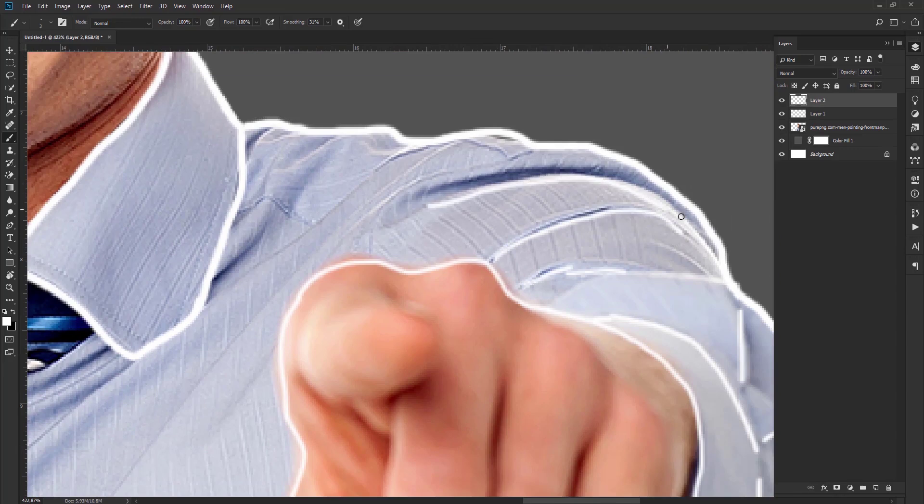
pyautogui.moveTo(409, 195)
pyautogui.mouseDown()
pyautogui.moveTo(538, 171)
pyautogui.moveTo(635, 168)
pyautogui.mouseUp()
# Draw diagonal white fold lines on the chest between the tie knot, the collar and the pointing hand.
pyautogui.scroll(-5, 501, 152)
pyautogui.scroll(5, 317, 241)
pyautogui.moveTo(302, 340); pyautogui.dragTo(517, 142)
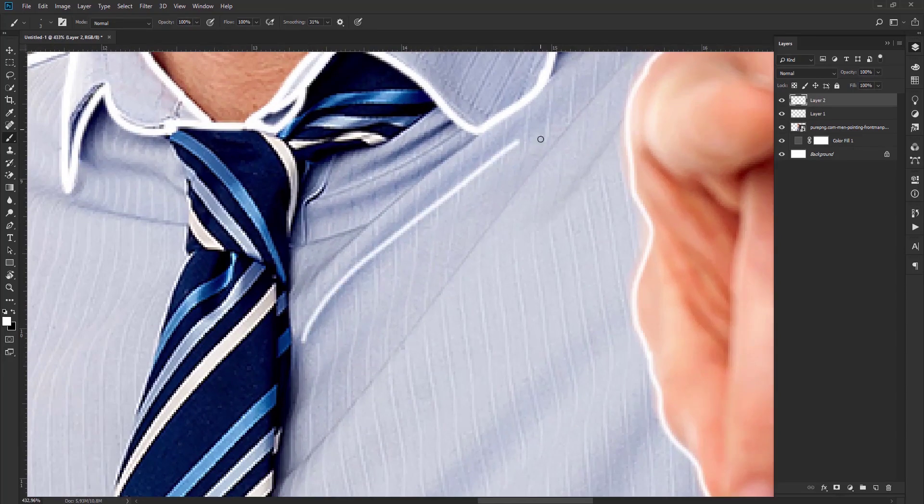
pyautogui.moveTo(607, 85); pyautogui.dragTo(288, 469)
pyautogui.moveTo(315, 281); pyautogui.dragTo(481, 141)
pyautogui.moveTo(457, 128); pyautogui.dragTo(309, 204)
pyautogui.moveTo(288, 244); pyautogui.dragTo(342, 155)
# Trace the tie's edge on the pointing-hand side with a thin white line, from the knot downward.
pyautogui.moveTo(364, 152)
pyautogui.mouseDown()
pyautogui.moveTo(440, 107)
pyautogui.moveTo(318, 159)
pyautogui.moveTo(292, 330)
pyautogui.mouseUp()
pyautogui.moveTo(315, 417); pyautogui.dragTo(400, 244)
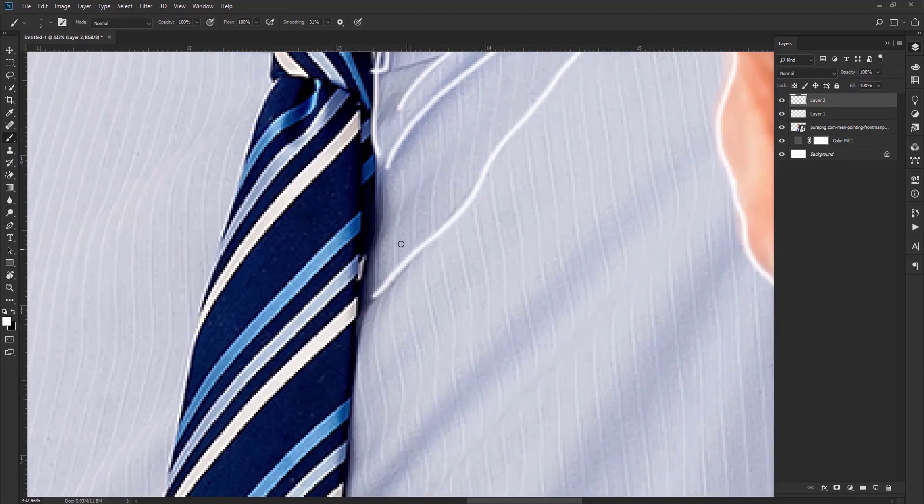
pyautogui.moveTo(377, 153)
pyautogui.mouseDown()
pyautogui.moveTo(377, 260)
pyautogui.moveTo(350, 436)
pyautogui.moveTo(407, 221)
pyautogui.mouseUp()
pyautogui.moveTo(410, 201); pyautogui.dragTo(395, 380)
pyautogui.moveTo(395, 385)
pyautogui.mouseDown()
pyautogui.moveTo(390, 170)
pyautogui.moveTo(391, 375)
pyautogui.moveTo(405, 452)
pyautogui.mouseUp()
pyautogui.scroll(-1, 213, 355)
# Trace the tie's opposite edge in white and add short fold lines beneath the collar on that side.
pyautogui.moveTo(193, 380); pyautogui.dragTo(289, 368)
pyautogui.scroll(-1, 289, 368)
pyautogui.moveTo(289, 216); pyautogui.dragTo(351, 397)
pyautogui.scroll(1, 337, 193)
pyautogui.moveTo(336, 125); pyautogui.dragTo(329, 410)
pyautogui.moveTo(445, 90); pyautogui.dragTo(466, 199)
pyautogui.moveTo(339, 147)
pyautogui.mouseDown()
pyautogui.moveTo(454, 172)
pyautogui.moveTo(463, 189)
pyautogui.moveTo(476, 106)
pyautogui.mouseUp()
pyautogui.moveTo(478, 107)
pyautogui.mouseDown()
pyautogui.moveTo(413, 326)
pyautogui.moveTo(458, 107)
pyautogui.mouseUp()
# Trace the line separating the lowered arm from the torso and add short creases in its sleeve.
pyautogui.moveTo(458, 107); pyautogui.dragTo(408, 390)
pyautogui.hotkey('ctrl', 'z')
pyautogui.moveTo(438, 191)
pyautogui.mouseDown()
pyautogui.moveTo(413, 391)
pyautogui.moveTo(419, 205)
pyautogui.mouseUp()
pyautogui.moveTo(423, 191); pyautogui.dragTo(421, 339)
pyautogui.scroll(-2, 392, 257)
pyautogui.moveTo(361, 172)
pyautogui.mouseDown()
pyautogui.moveTo(422, 333)
pyautogui.moveTo(450, 447)
pyautogui.mouseUp()
pyautogui.moveTo(309, 258); pyautogui.dragTo(323, 295)
pyautogui.scroll(-6, 323, 295)
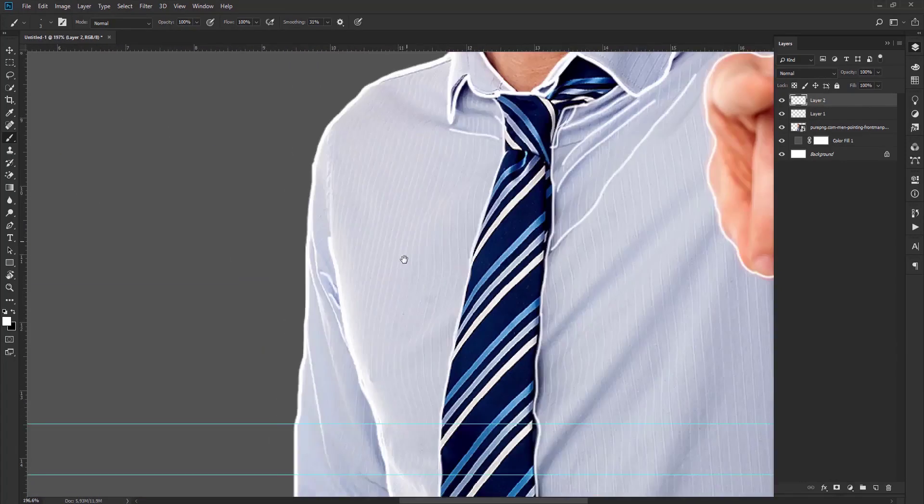
pyautogui.moveTo(404, 259); pyautogui.dragTo(336, 397)
pyautogui.scroll(6, 409, 154)
pyautogui.moveTo(401, 144); pyautogui.dragTo(388, 251)
pyautogui.scroll(-6, 389, 163)
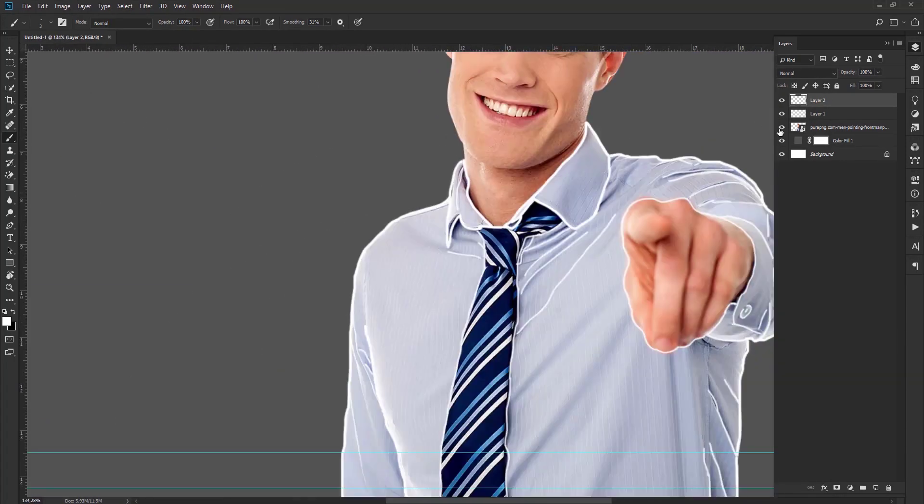
# Draw long diagonal fold lines on the lower shirt front between the tie and the pointing hand.
pyautogui.scroll(2, 643, 379)
pyautogui.moveTo(624, 338); pyautogui.dragTo(548, 446)
pyautogui.moveTo(634, 401); pyautogui.dragTo(611, 475)
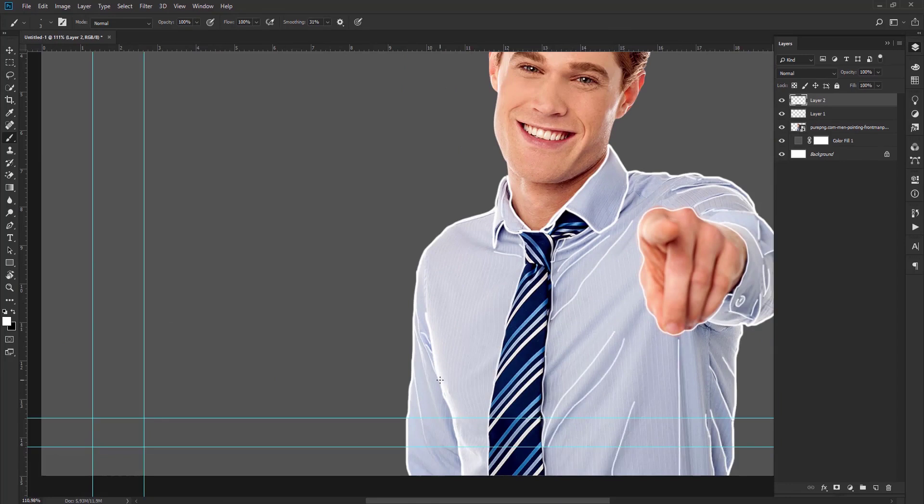
# Hide the man's photo layer to examine the line art alone, and show it again.
pyautogui.click(781, 127)
pyautogui.click(782, 127)
pyautogui.scroll(-1, 620, 212)
pyautogui.scroll(3, 559, 286)
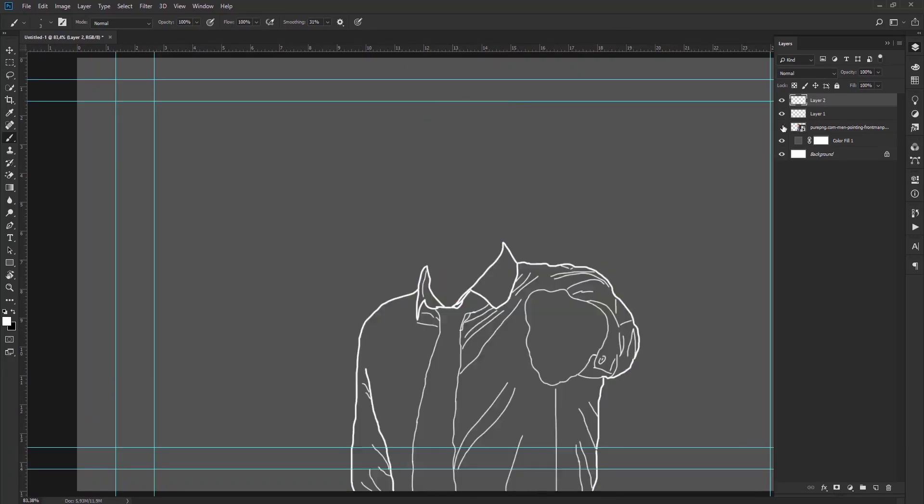
pyautogui.scroll(-3, 560, 286)
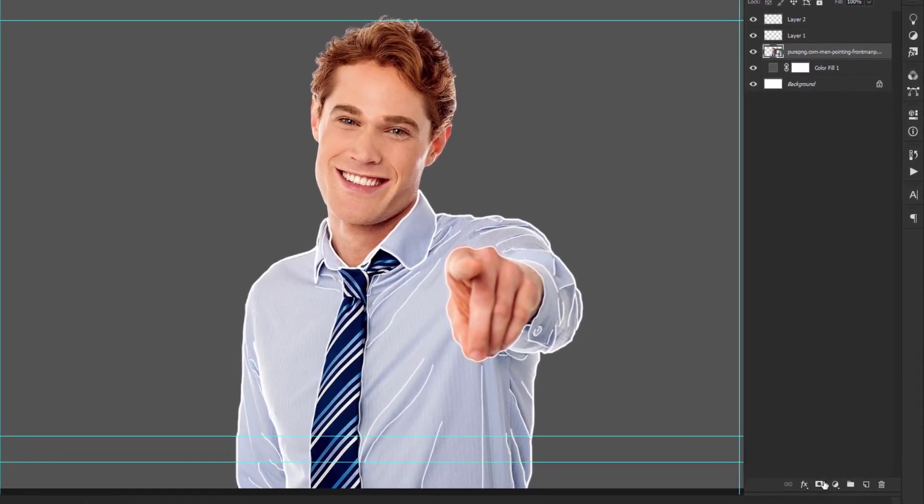
# Add a layer mask to the man's photo layer and invert it to hide the photo.
pyautogui.click(820, 485)
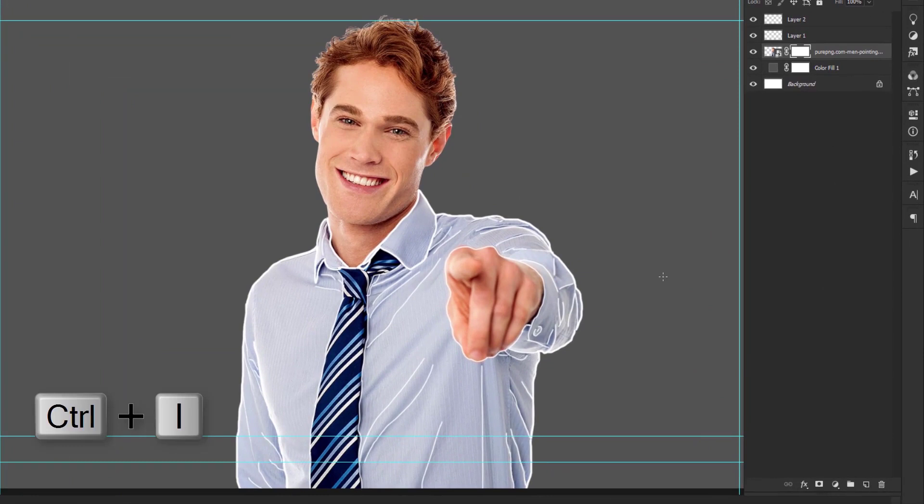
pyautogui.hotkey('ctrl', 'i')
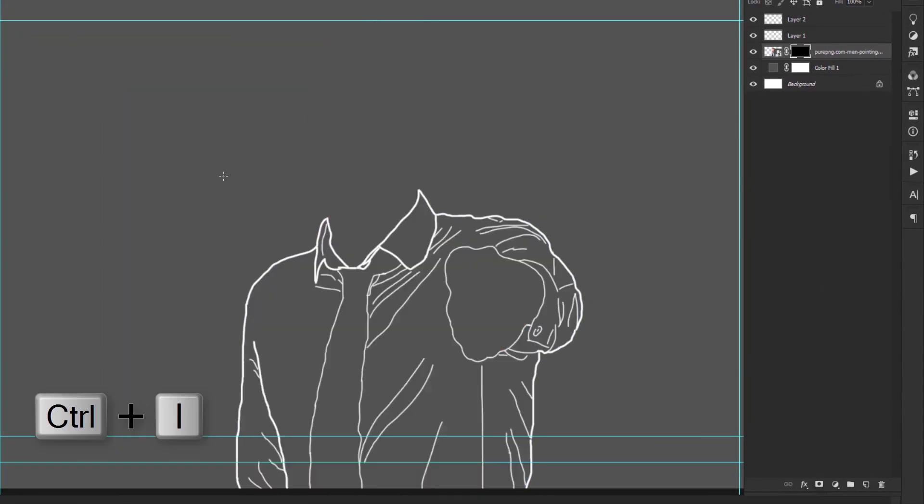
# Set the hard round brush to 61 px with 0% smoothing for painting white on the photo's mask.
pyautogui.rightClick(381, 239)
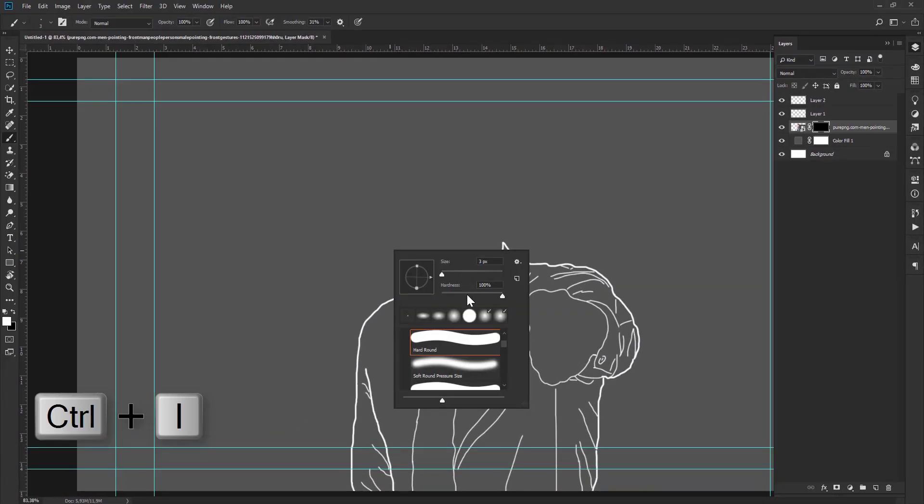
pyautogui.moveTo(467, 296); pyautogui.dragTo(473, 294)
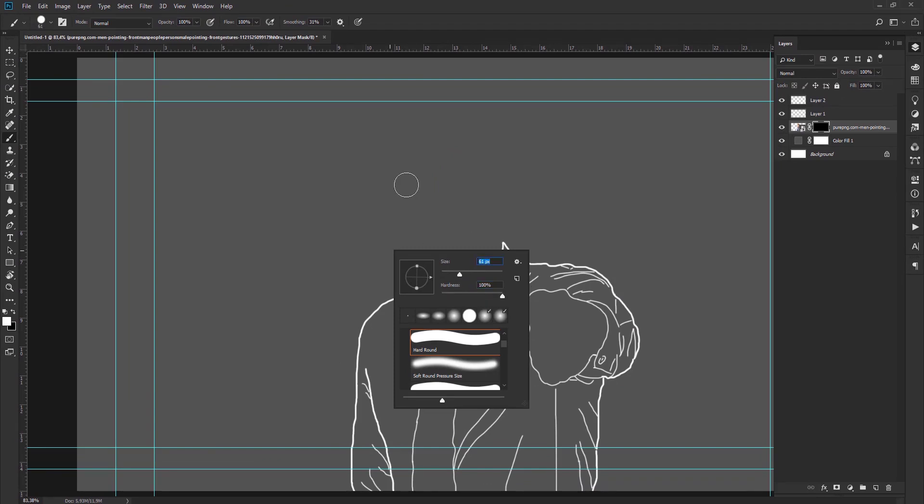
pyautogui.moveTo(298, 24); pyautogui.dragTo(289, 25)
pyautogui.press('x')
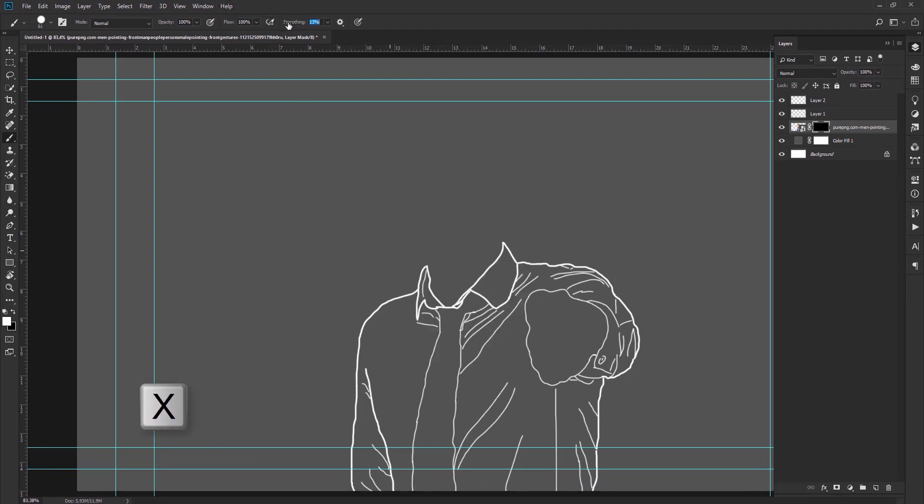
pyautogui.scroll(3, 439, 156)
pyautogui.scroll(2, 467, 226)
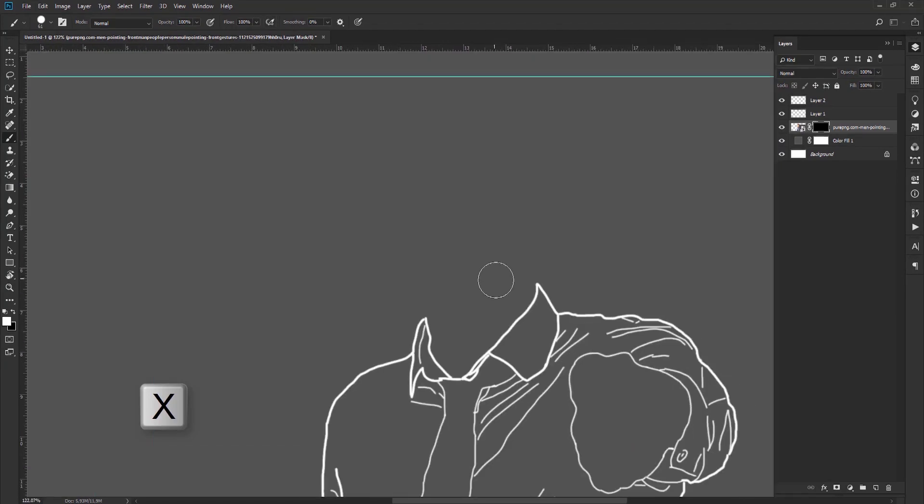
# Paint white on the photo's mask to reveal the man's face, ears and hair.
pyautogui.moveTo(518, 274)
pyautogui.mouseDown()
pyautogui.moveTo(488, 351)
pyautogui.moveTo(433, 370)
pyautogui.moveTo(425, 311)
pyautogui.moveTo(553, 277)
pyautogui.mouseUp()
pyautogui.scroll(2, 431, 368)
pyautogui.keyDown('alt'); pyautogui.rightClick(572, 268); pyautogui.keyUp('alt')
pyautogui.moveTo(571, 268)
pyautogui.mouseDown()
pyautogui.moveTo(489, 200)
pyautogui.moveTo(591, 115)
pyautogui.mouseUp()
pyautogui.scroll(-9, 554, 150)
pyautogui.moveTo(552, 138); pyautogui.dragTo(501, 87)
pyautogui.moveTo(529, 102); pyautogui.dragTo(523, 159)
pyautogui.moveTo(508, 161)
pyautogui.mouseDown()
pyautogui.moveTo(478, 186)
pyautogui.moveTo(490, 229)
pyautogui.mouseUp()
# Reveal the neck up to the collar outline on the mask, using 50 px and 28 px brushes.
pyautogui.scroll(9, 495, 207)
pyautogui.rightClick(498, 333)
pyautogui.write('50')
pyautogui.press('Return')
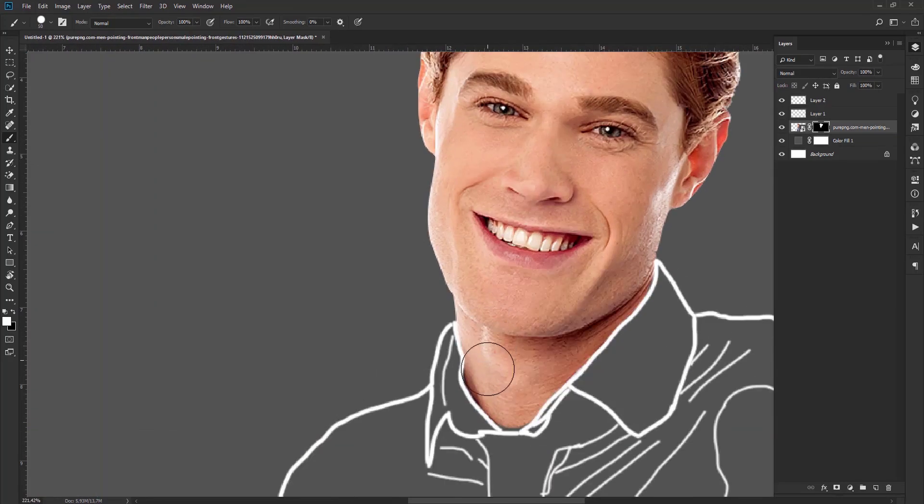
pyautogui.rightClick(517, 348)
pyautogui.write('28')
pyautogui.press('Return')
pyautogui.scroll(-1, 524, 420)
pyautogui.moveTo(572, 401)
pyautogui.mouseDown()
pyautogui.moveTo(553, 185)
pyautogui.moveTo(555, 218)
pyautogui.moveTo(440, 227)
pyautogui.moveTo(466, 234)
pyautogui.moveTo(513, 207)
pyautogui.moveTo(483, 296)
pyautogui.mouseUp()
# Set the brush to 12 px and reveal the upper tie area beneath the collar on the mask.
pyautogui.scroll(4, 553, 185)
pyautogui.rightClick(549, 179)
pyautogui.write('12')
pyautogui.press('Return')
pyautogui.scroll(3, 483, 296)
pyautogui.moveTo(518, 93)
pyautogui.mouseDown()
pyautogui.moveTo(518, 208)
pyautogui.moveTo(499, 386)
pyautogui.mouseUp()
pyautogui.moveTo(498, 389)
pyautogui.mouseDown()
pyautogui.moveTo(542, 247)
pyautogui.moveTo(527, 383)
pyautogui.mouseUp()
pyautogui.moveTo(527, 379)
pyautogui.mouseDown()
pyautogui.moveTo(519, 204)
pyautogui.moveTo(515, 340)
pyautogui.moveTo(540, 181)
pyautogui.moveTo(544, 337)
pyautogui.mouseUp()
# Paint white on the mask just inside the tie's outline to reveal both of its edges.
pyautogui.click(368, 348)
pyautogui.moveTo(368, 348); pyautogui.dragTo(384, 138)
pyautogui.moveTo(383, 137)
pyautogui.mouseDown()
pyautogui.moveTo(399, 344)
pyautogui.moveTo(410, 241)
pyautogui.moveTo(437, 134)
pyautogui.mouseUp()
pyautogui.moveTo(437, 134); pyautogui.dragTo(434, 247)
pyautogui.moveTo(416, 312); pyautogui.dragTo(445, 184)
pyautogui.moveTo(449, 164)
pyautogui.mouseDown()
pyautogui.moveTo(427, 321)
pyautogui.moveTo(485, 117)
pyautogui.moveTo(427, 381)
pyautogui.mouseUp()
pyautogui.moveTo(427, 372); pyautogui.dragTo(431, 272)
pyautogui.scroll(-6, 472, 303)
# Enlarge the brush to 37 px and reveal the middle of the tie down to the canvas's bottom edge.
pyautogui.rightClick(476, 309)
pyautogui.moveTo(535, 344); pyautogui.dragTo(540, 345)
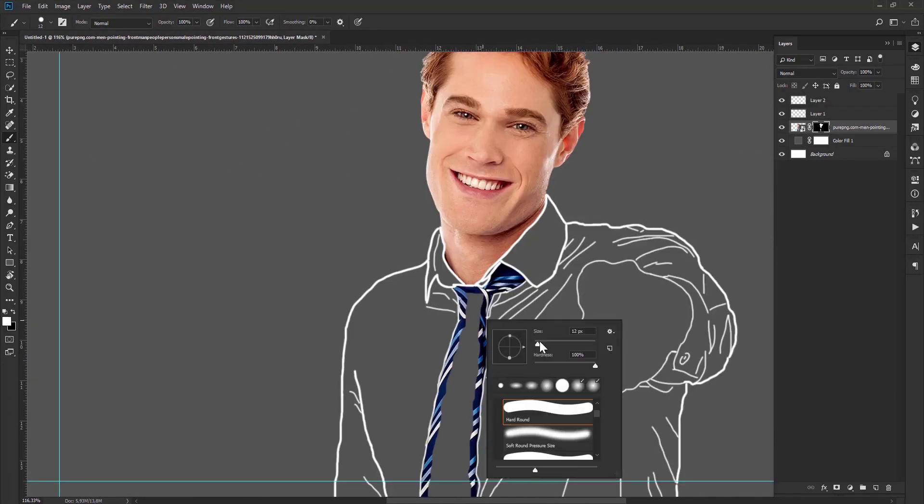
pyautogui.moveTo(474, 294); pyautogui.dragTo(457, 432)
pyautogui.moveTo(456, 426); pyautogui.dragTo(472, 213)
pyautogui.moveTo(471, 257)
pyautogui.mouseDown()
pyautogui.moveTo(474, 312)
pyautogui.moveTo(448, 336)
pyautogui.moveTo(471, 346)
pyautogui.mouseUp()
# Reveal the pointing hand just inside its outline on the mask, refining the wrist edge with a 15 px brush.
pyautogui.scroll(5, 681, 173)
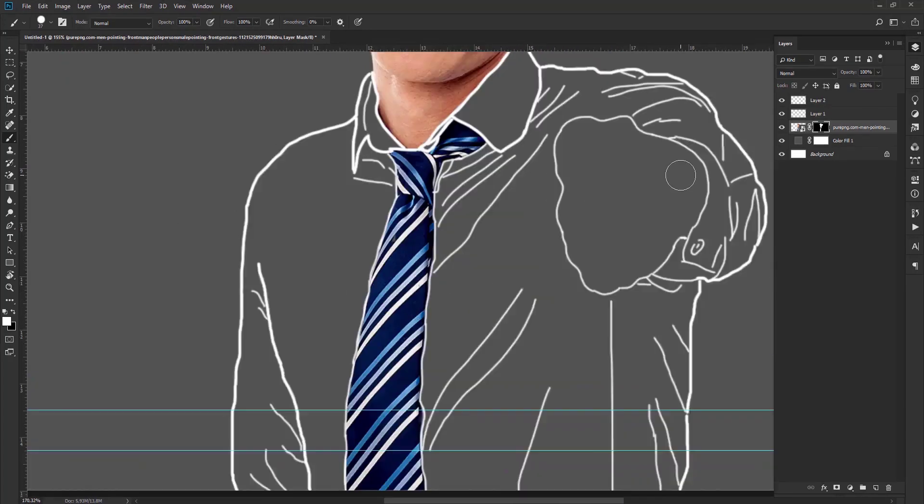
pyautogui.moveTo(630, 197)
pyautogui.mouseDown()
pyautogui.moveTo(637, 224)
pyautogui.moveTo(616, 281)
pyautogui.moveTo(630, 253)
pyautogui.moveTo(627, 187)
pyautogui.moveTo(511, 122)
pyautogui.moveTo(439, 124)
pyautogui.moveTo(418, 147)
pyautogui.moveTo(432, 225)
pyautogui.moveTo(422, 281)
pyautogui.moveTo(464, 380)
pyautogui.moveTo(520, 376)
pyautogui.moveTo(610, 287)
pyautogui.mouseUp()
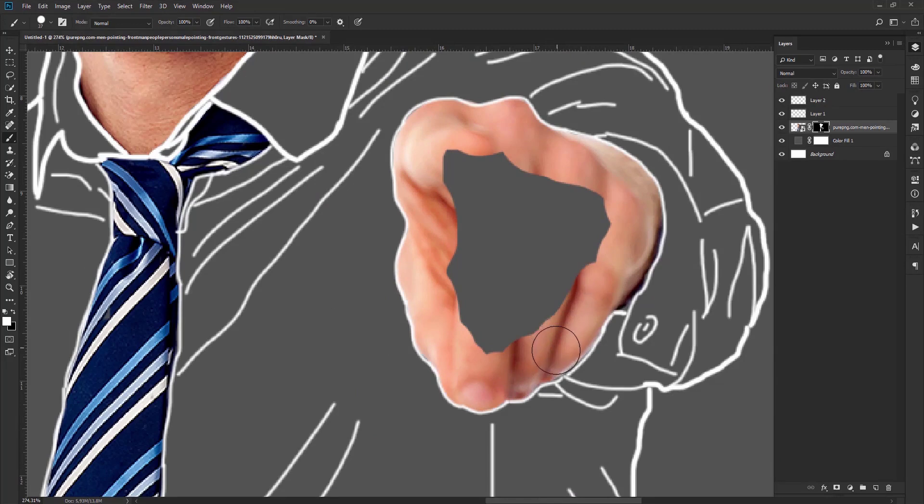
pyautogui.scroll(7, 620, 281)
pyautogui.rightClick(629, 291)
pyautogui.moveTo(692, 318); pyautogui.dragTo(681, 318)
pyautogui.click(626, 321)
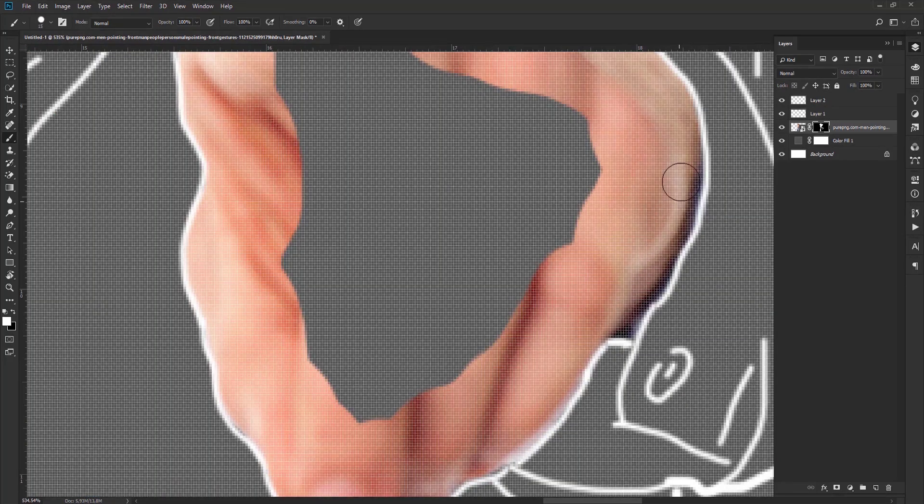
# Enlarge the brush to 84 px and reveal the centre of the pointing hand on the mask.
pyautogui.scroll(-12, 601, 233)
pyautogui.rightClick(566, 244)
pyautogui.moveTo(619, 270); pyautogui.dragTo(640, 270)
pyautogui.moveTo(553, 226); pyautogui.dragTo(536, 245)
pyautogui.scroll(-9, 536, 246)
pyautogui.scroll(-1, 533, 249)
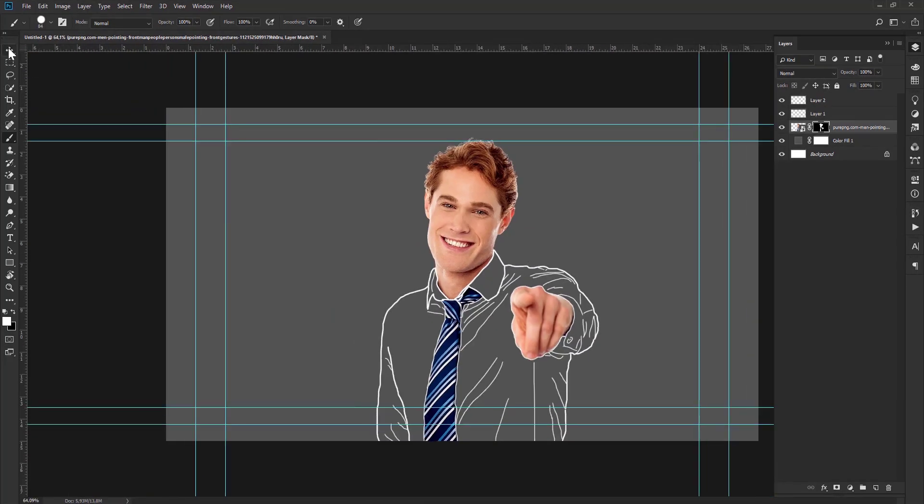
pyautogui.click(9, 50)
pyautogui.scroll(-1, 318, 225)
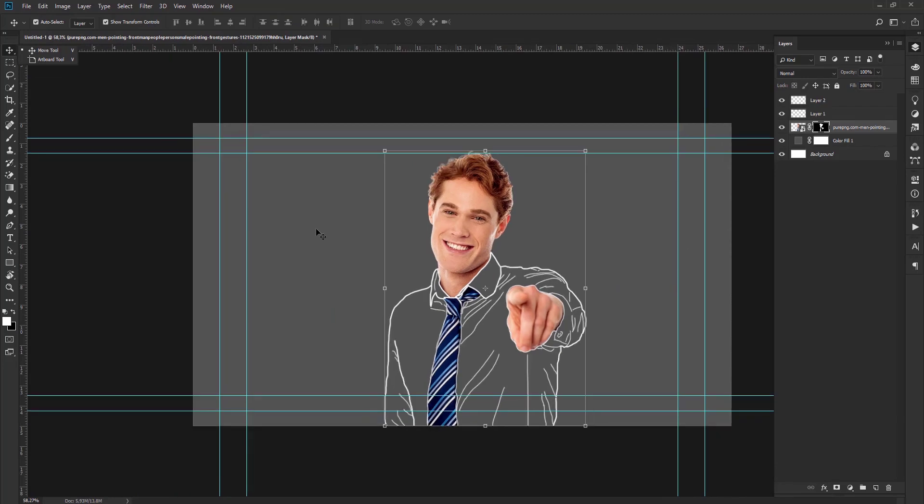
pyautogui.scroll(1, 469, 264)
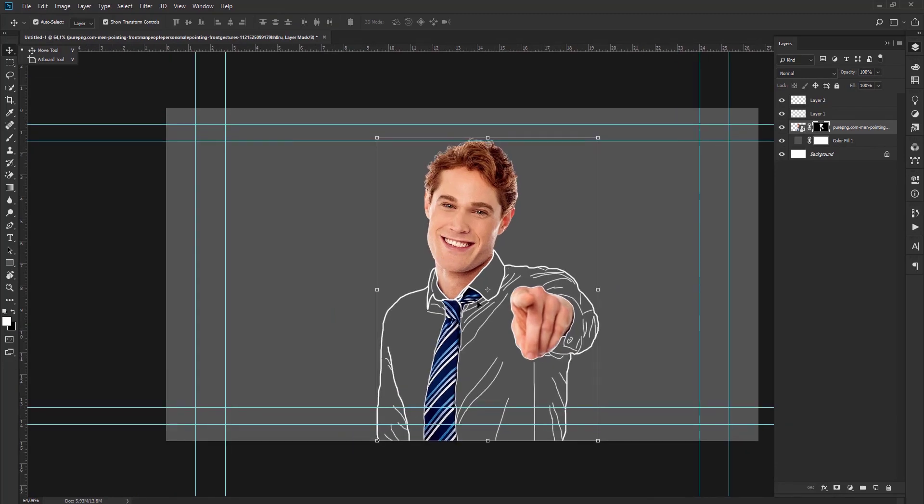
pyautogui.click(114, 500)
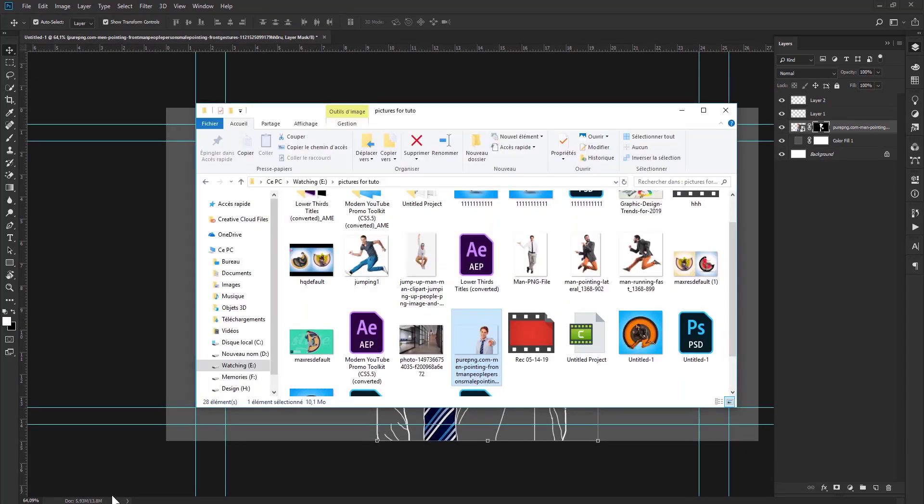
pyautogui.moveTo(420, 345); pyautogui.dragTo(388, 433)
pyautogui.scroll(-4, 385, 428)
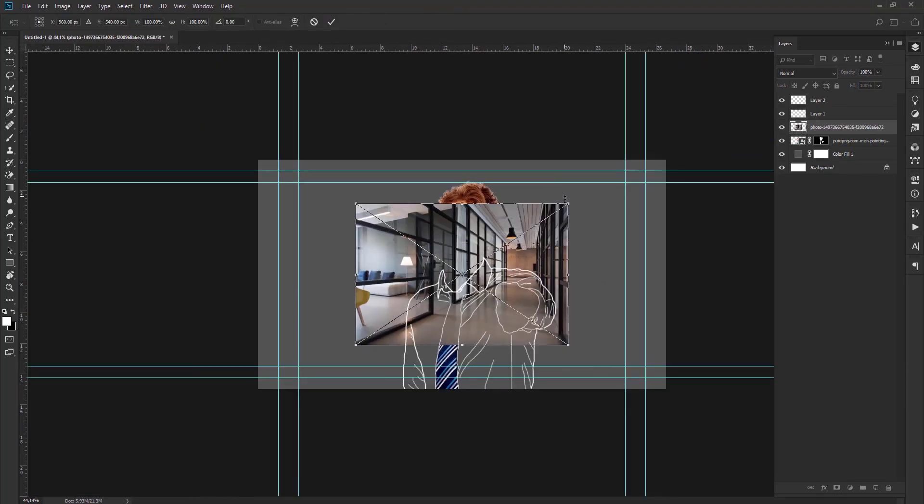
# Scale the office photo to about 228% to cover the canvas and move its layer beneath the man's layer.
pyautogui.moveTo(568, 202); pyautogui.dragTo(704, 112)
pyautogui.moveTo(569, 236); pyautogui.dragTo(540, 246)
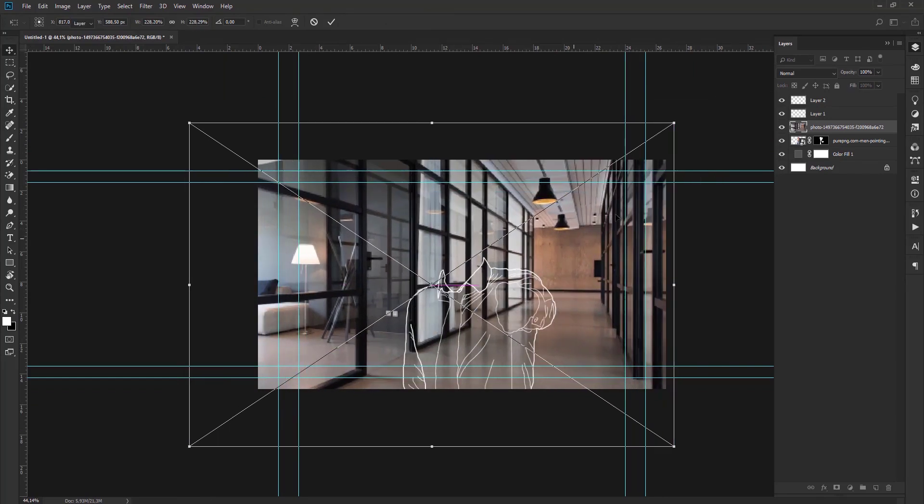
pyautogui.press('Return')
pyautogui.moveTo(847, 135); pyautogui.dragTo(844, 145)
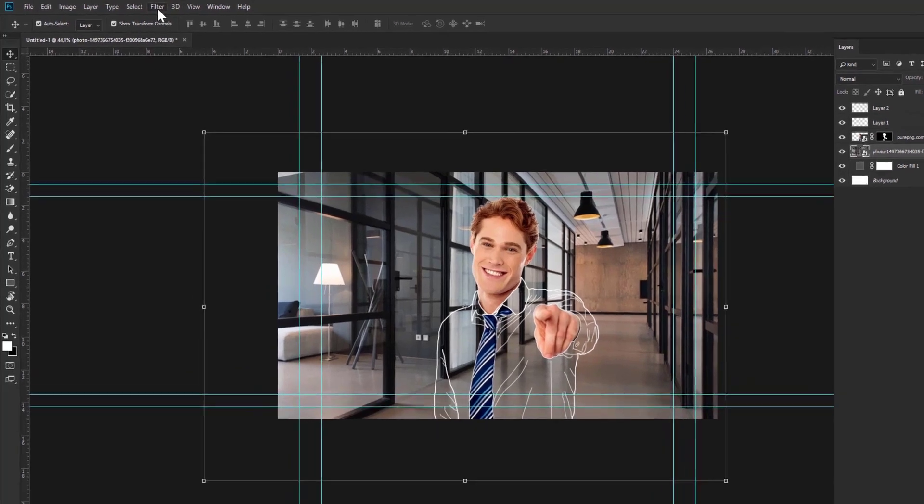
# Apply a Field Blur of about 57 px to the office photo.
pyautogui.click(150, 6)
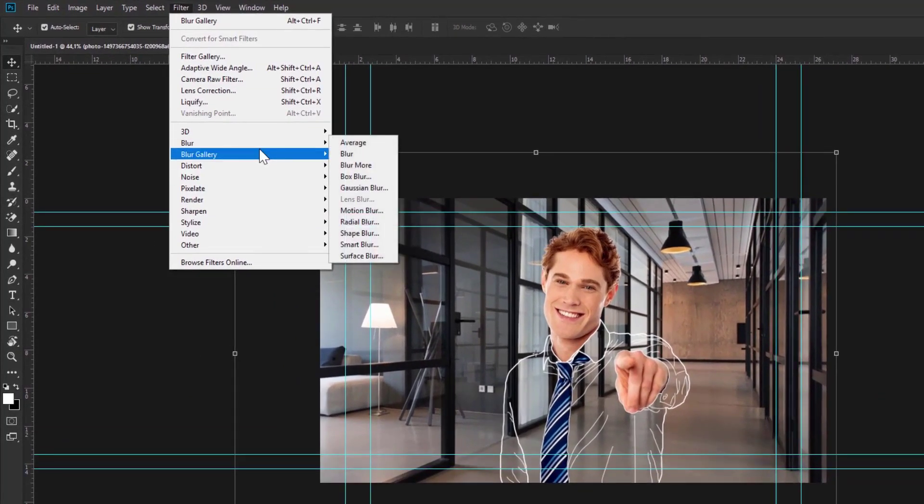
pyautogui.moveTo(261, 153)
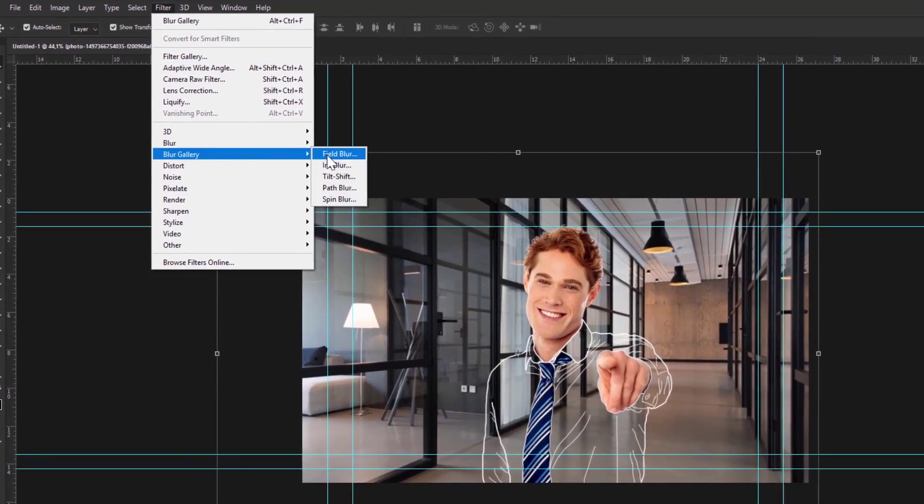
pyautogui.click(329, 155)
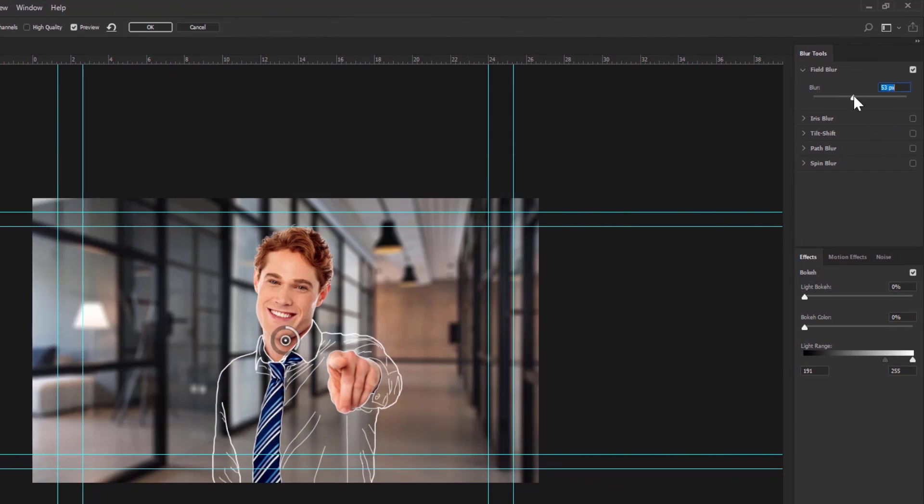
pyautogui.moveTo(852, 94); pyautogui.dragTo(854, 96)
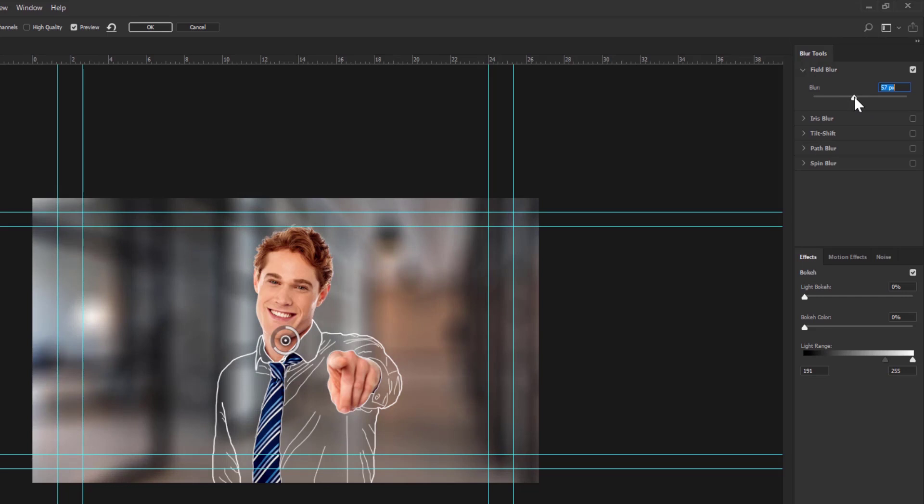
pyautogui.moveTo(853, 96); pyautogui.dragTo(853, 95)
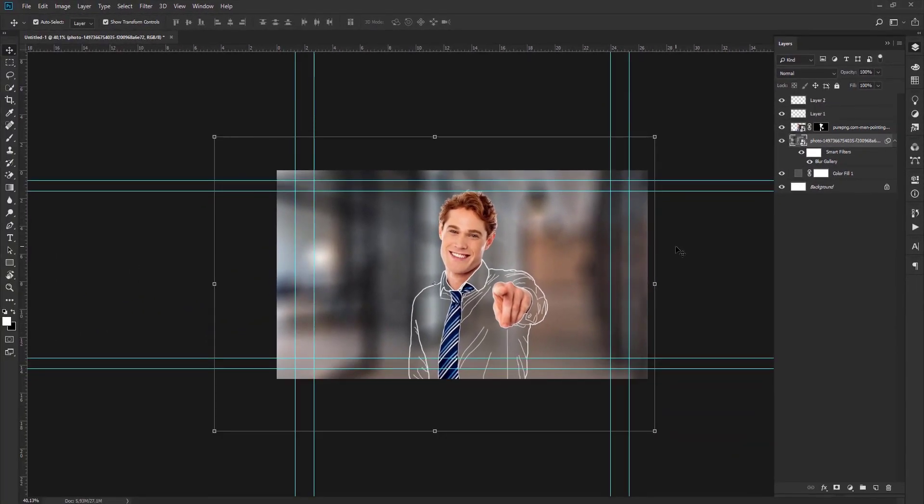
# Deselect the office photo layer and hide the guides.
pyautogui.click(682, 250)
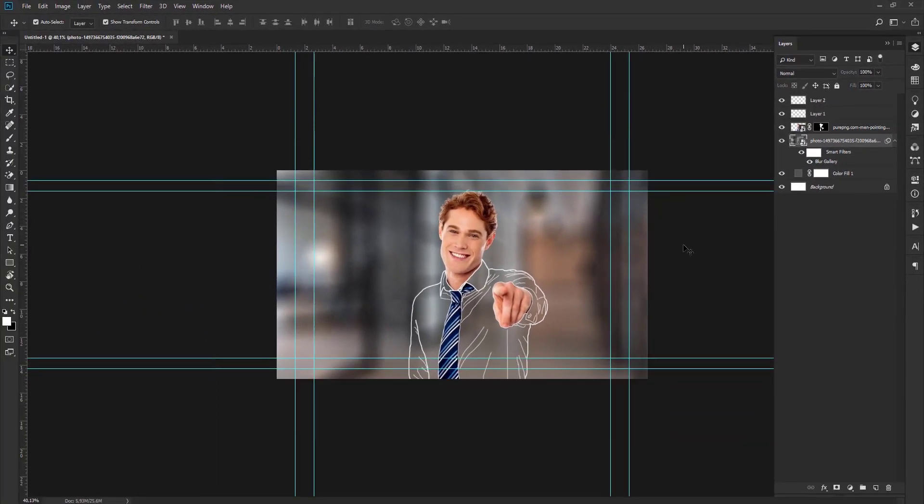
pyautogui.hotkey('ctrl', ';')
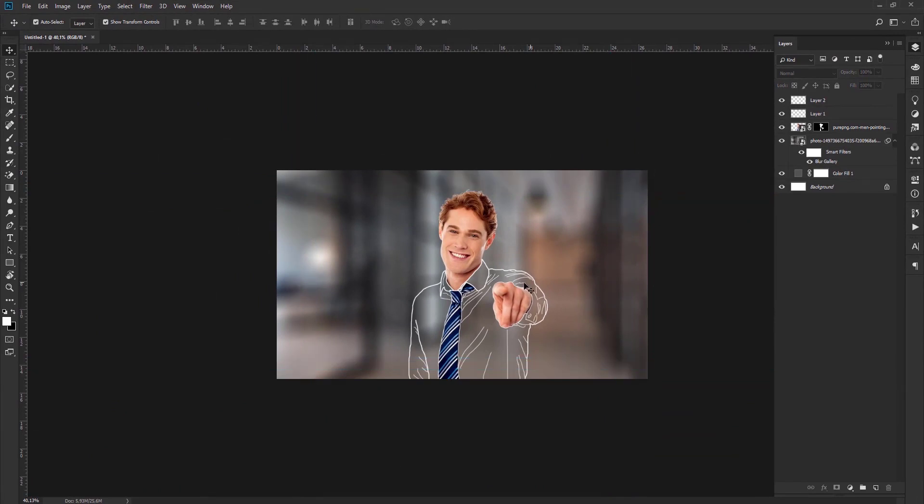